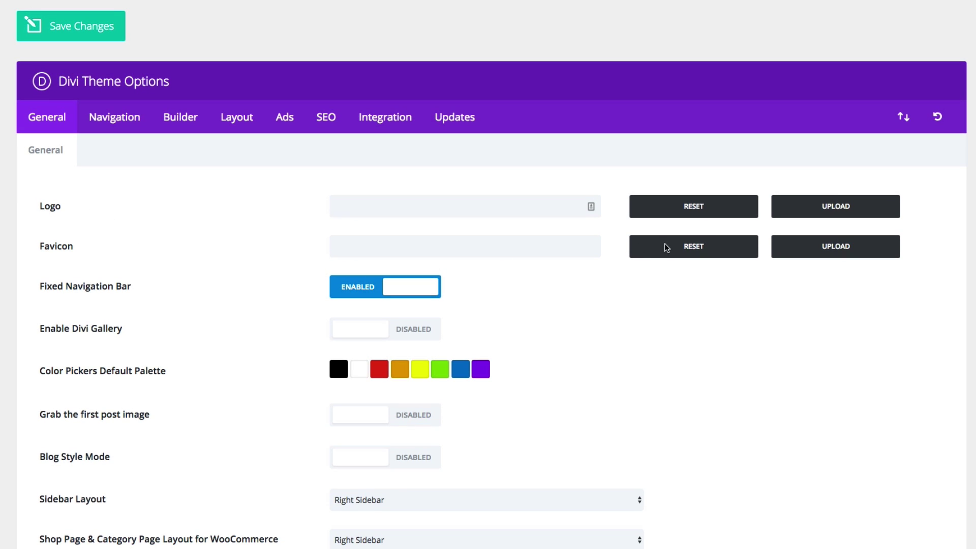
Step: Scroll through the current options, then bring up the Navigation tab's Pages settings
scroll(164, 235, down, 3)
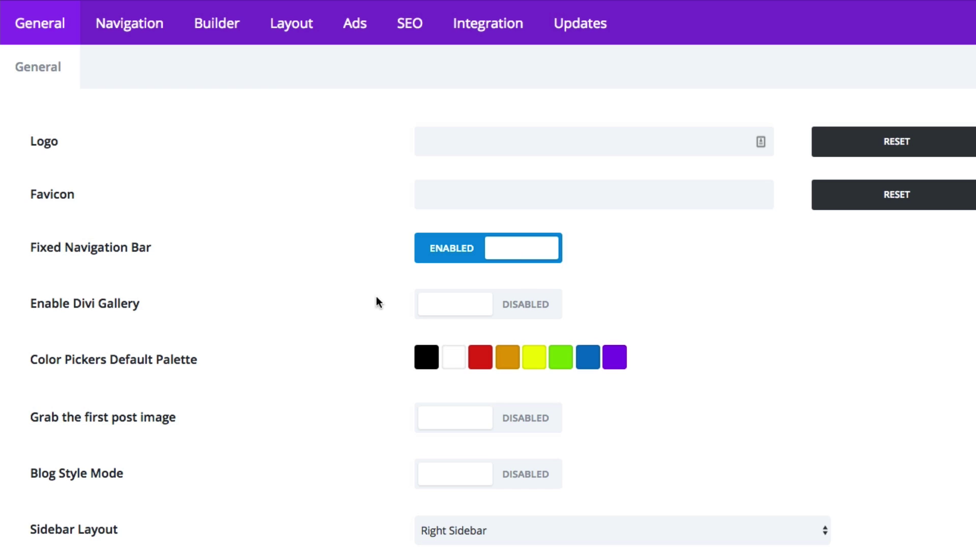
scroll(312, 305, down, 3)
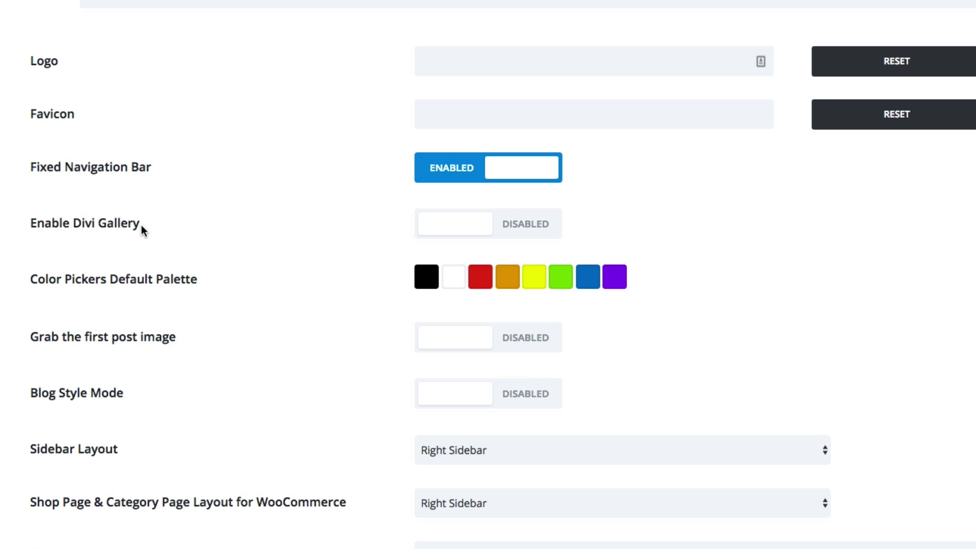
scroll(146, 233, down, 2)
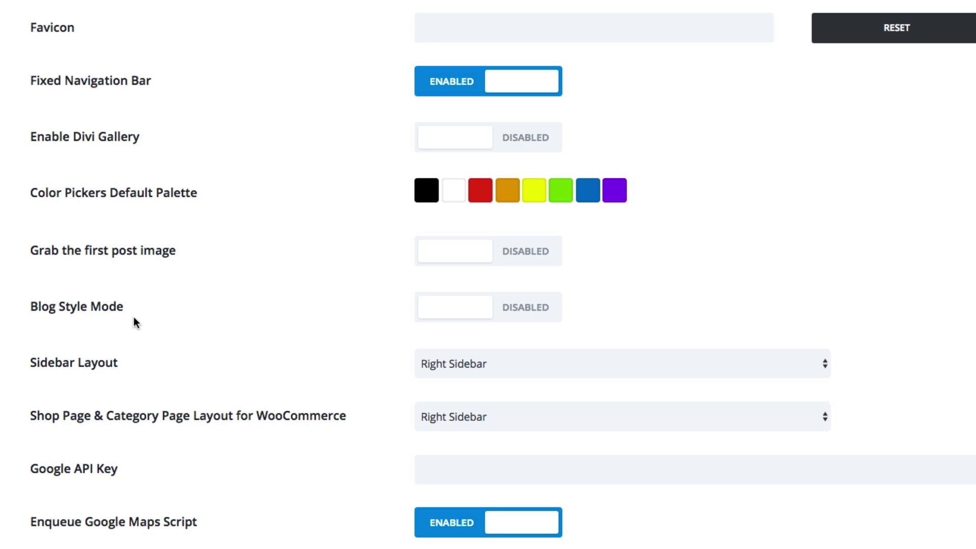
scroll(135, 323, down, 2)
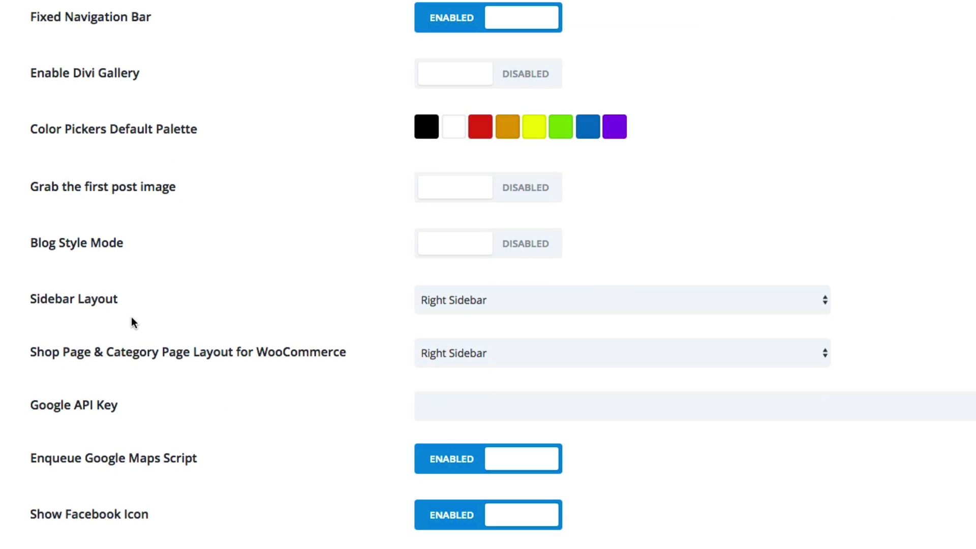
scroll(133, 323, down, 2)
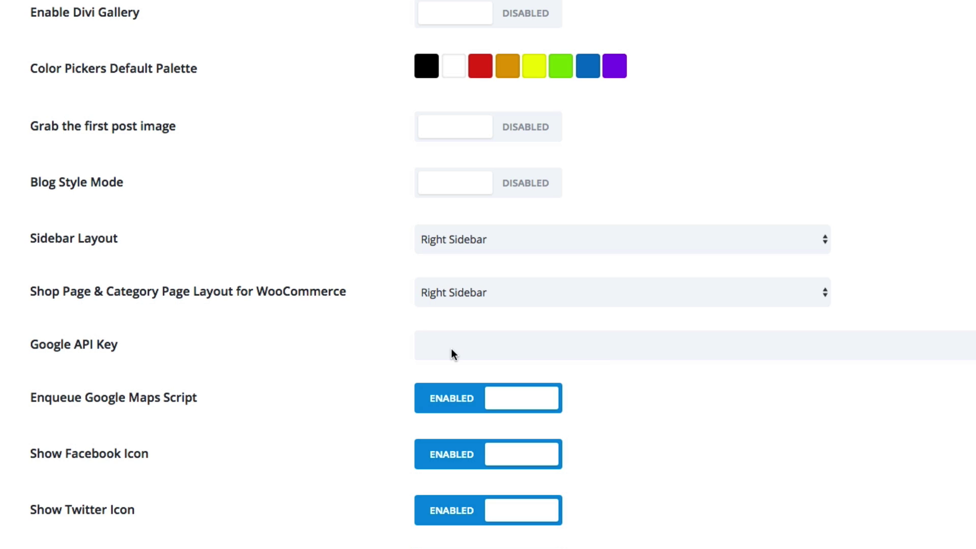
scroll(453, 404, down, 3)
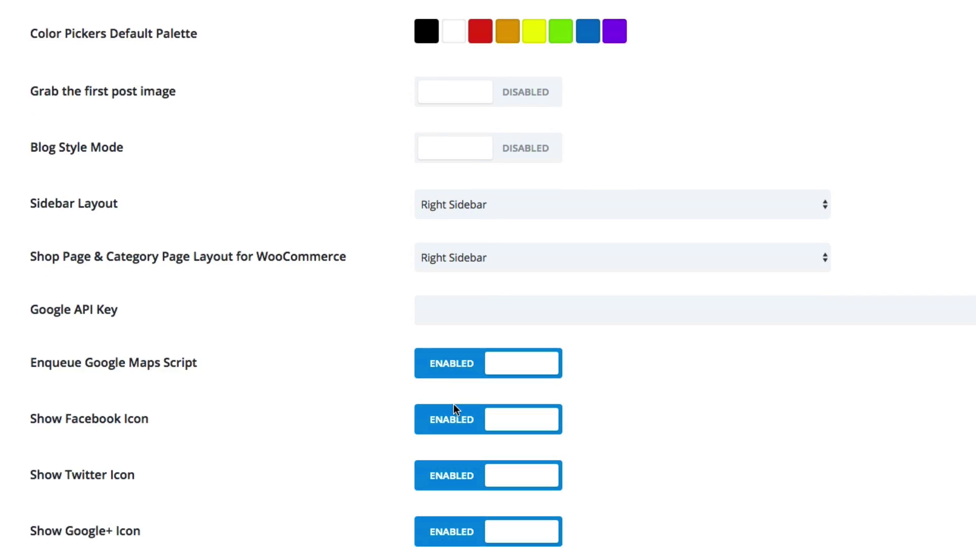
scroll(92, 368, down, 1)
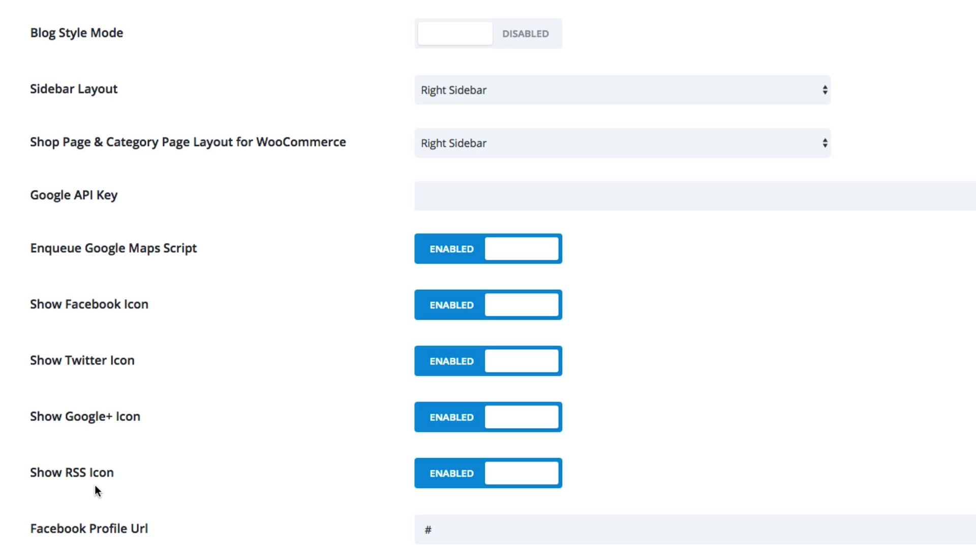
scroll(95, 485, down, 3)
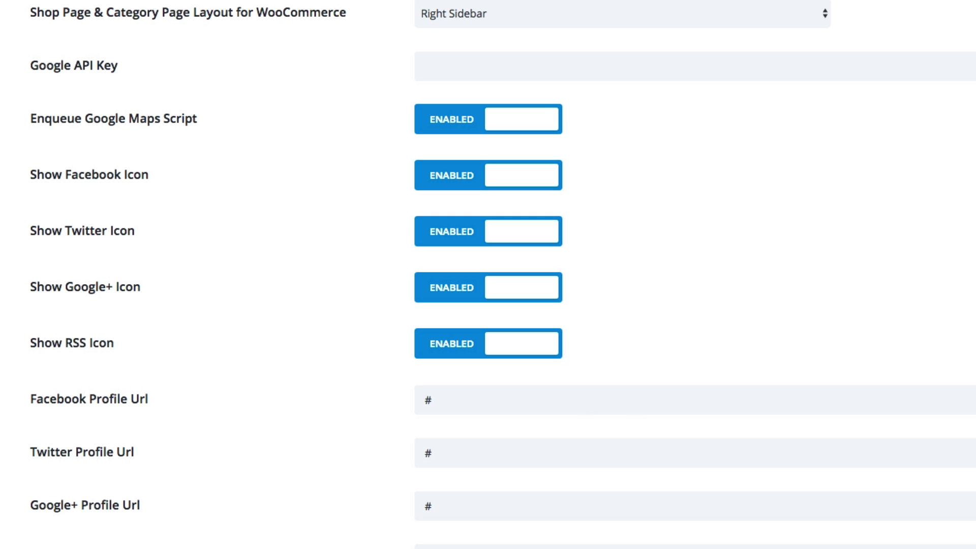
scroll(326, 534, down, 3)
scroll(328, 534, down, 3)
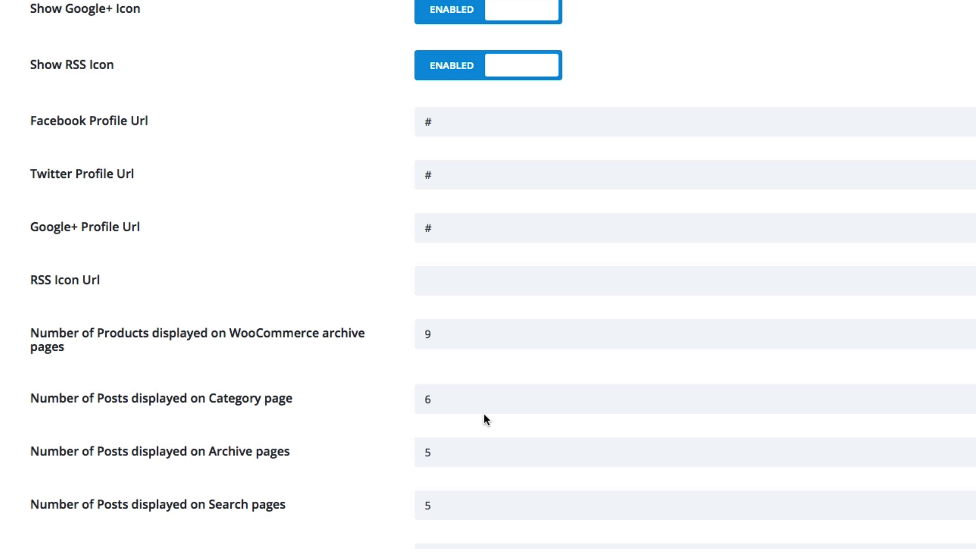
scroll(484, 413, down, 2)
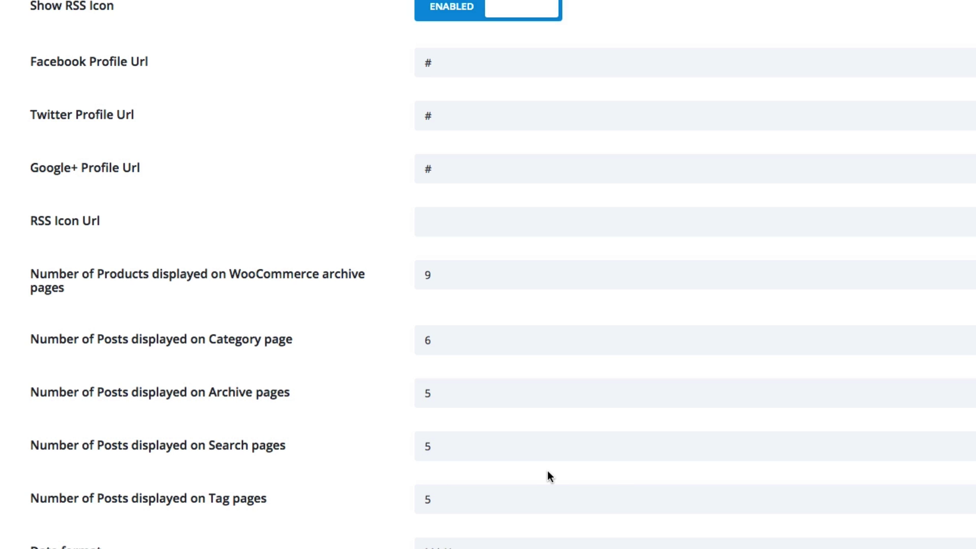
scroll(547, 471, down, 5)
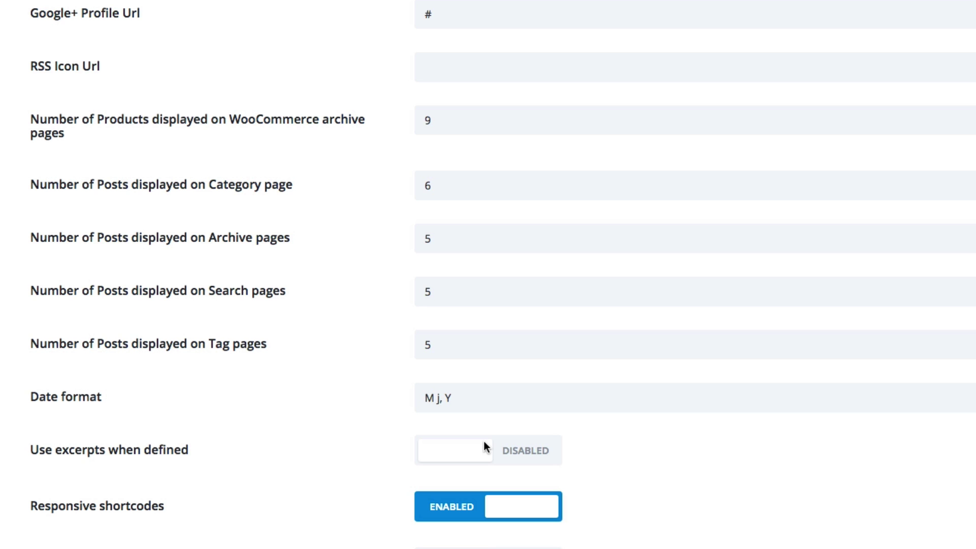
scroll(460, 447, down, 5)
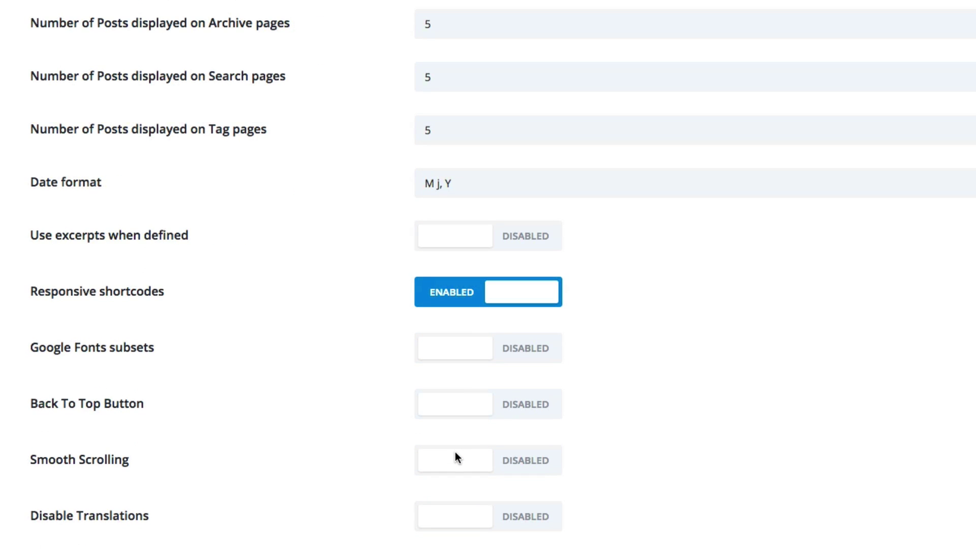
scroll(455, 452, up, 2)
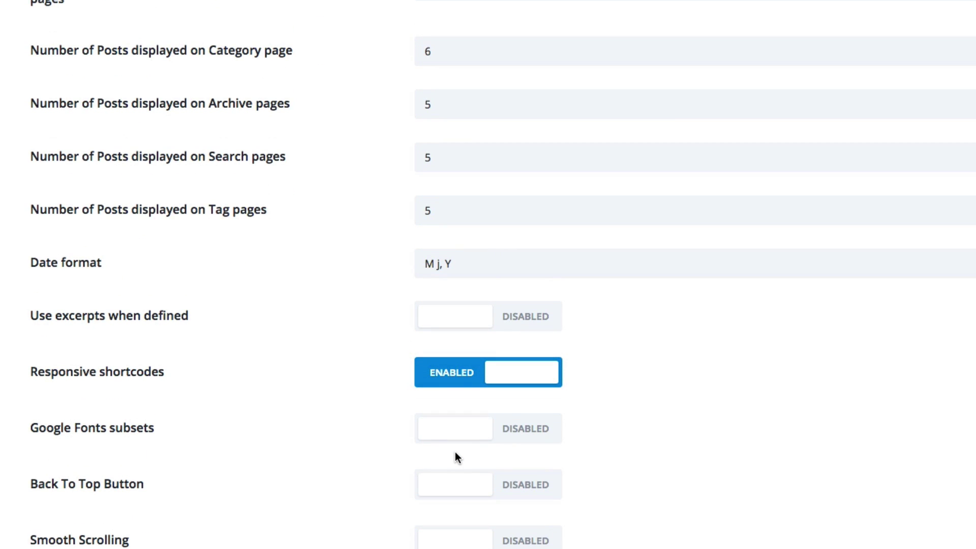
scroll(455, 451, down, 1)
scroll(592, 327, down, 4)
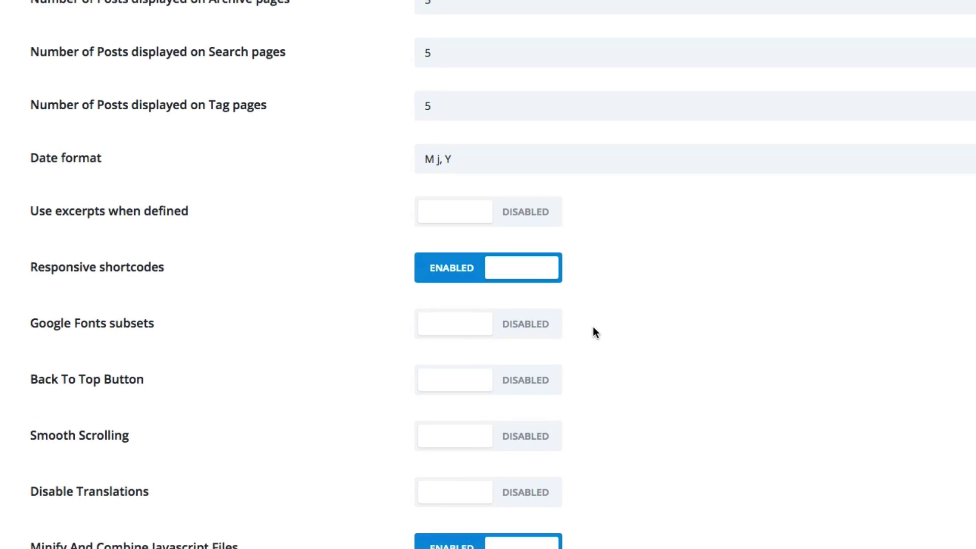
scroll(592, 330, up, 3)
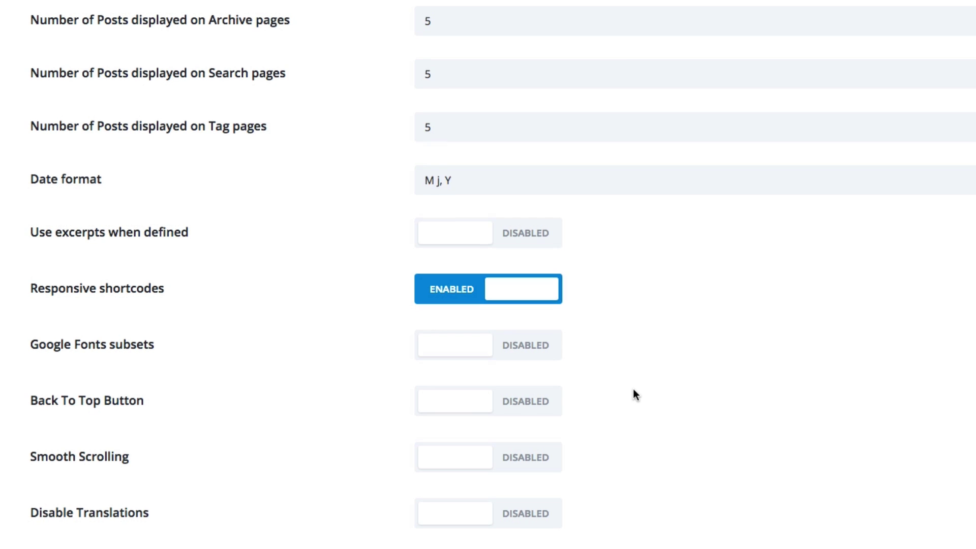
scroll(633, 389, down, 3)
scroll(633, 388, up, 3)
scroll(323, 469, down, 2)
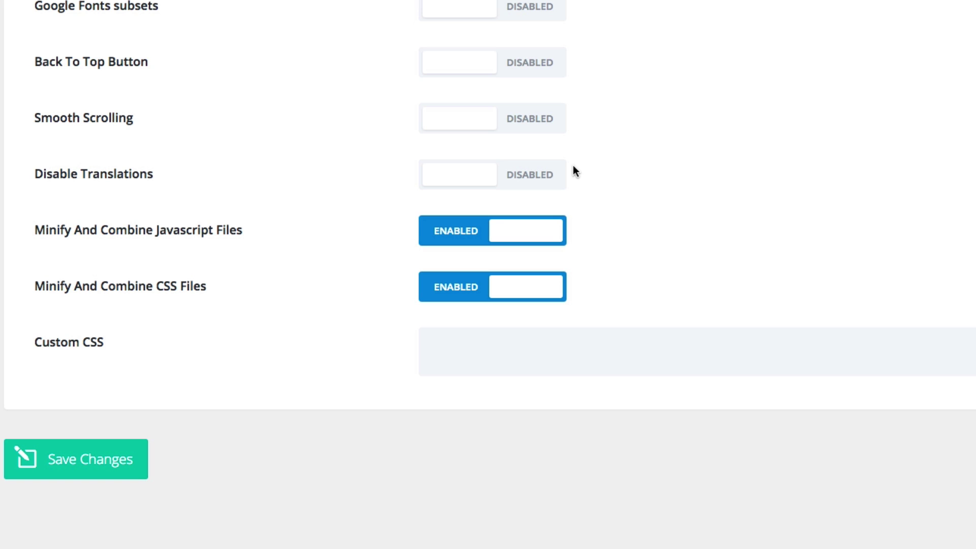
scroll(573, 167, down, 1)
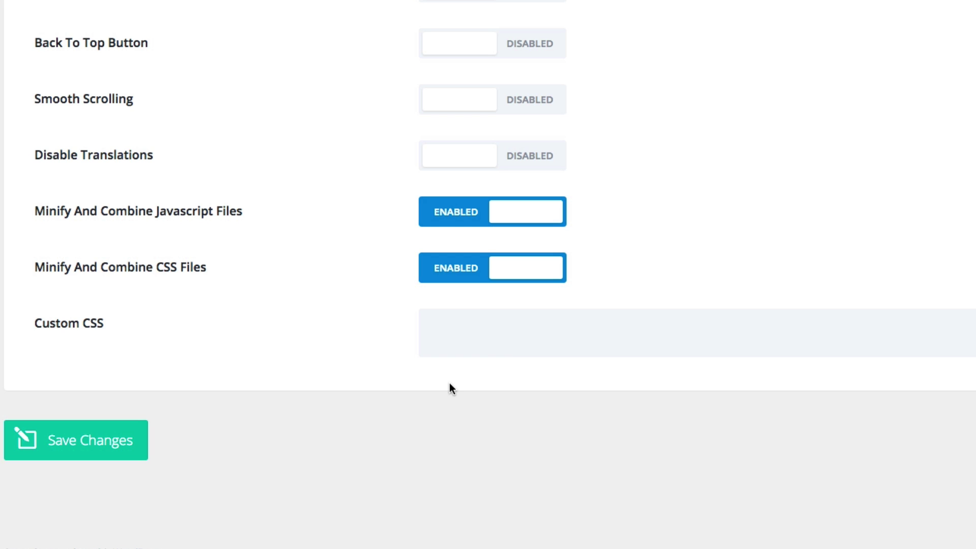
scroll(450, 388, up, 20)
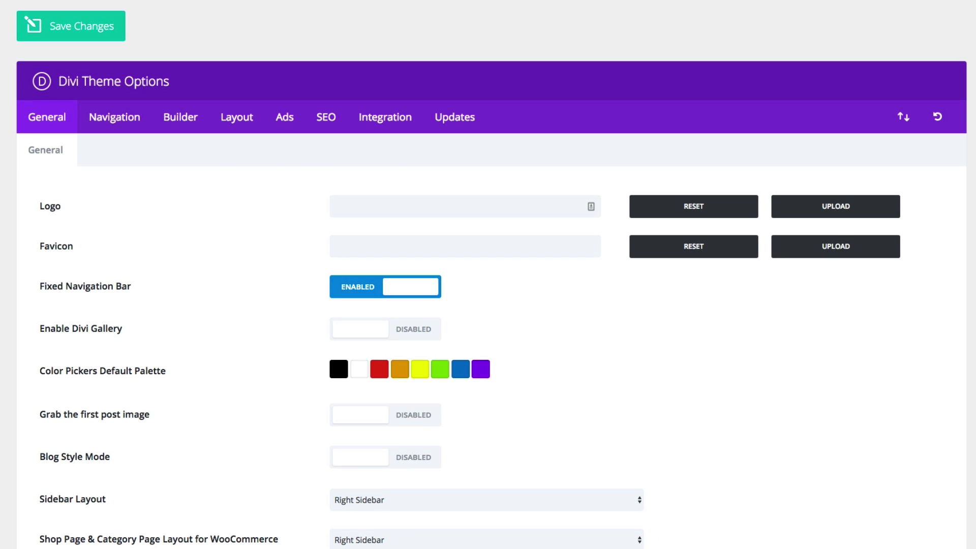
click(110, 123)
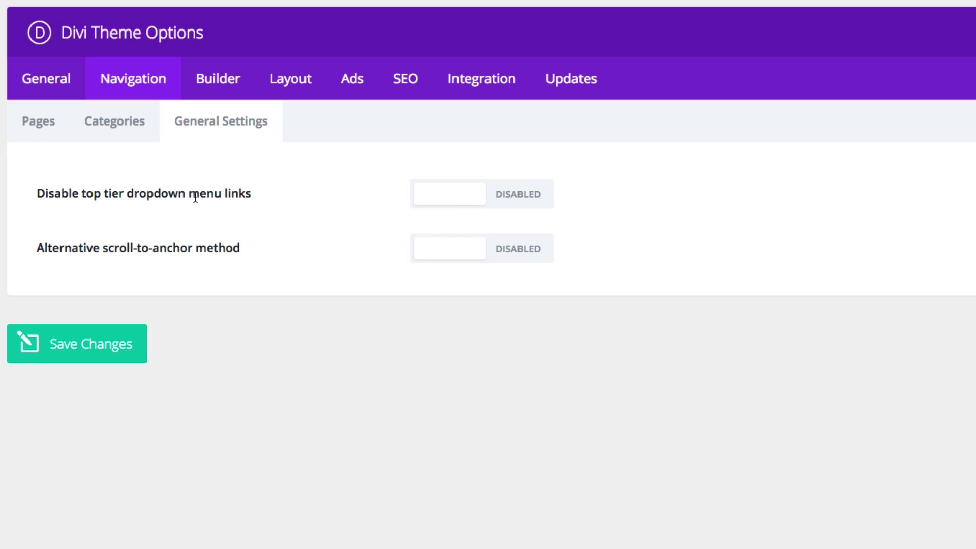
click(32, 127)
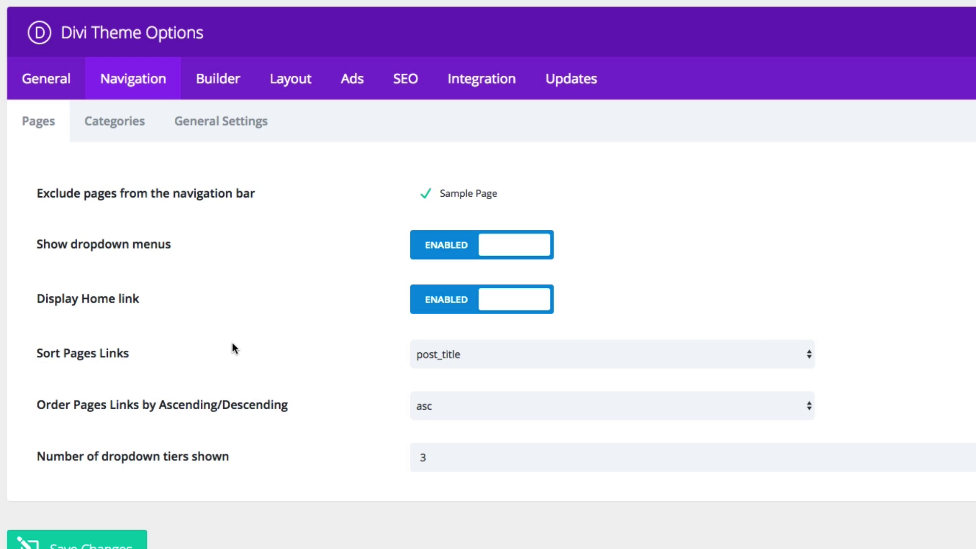
Step: Check the Sort Pages Links choices, keep post_title, and switch to the Categories settings
click(456, 354)
click(364, 355)
click(104, 124)
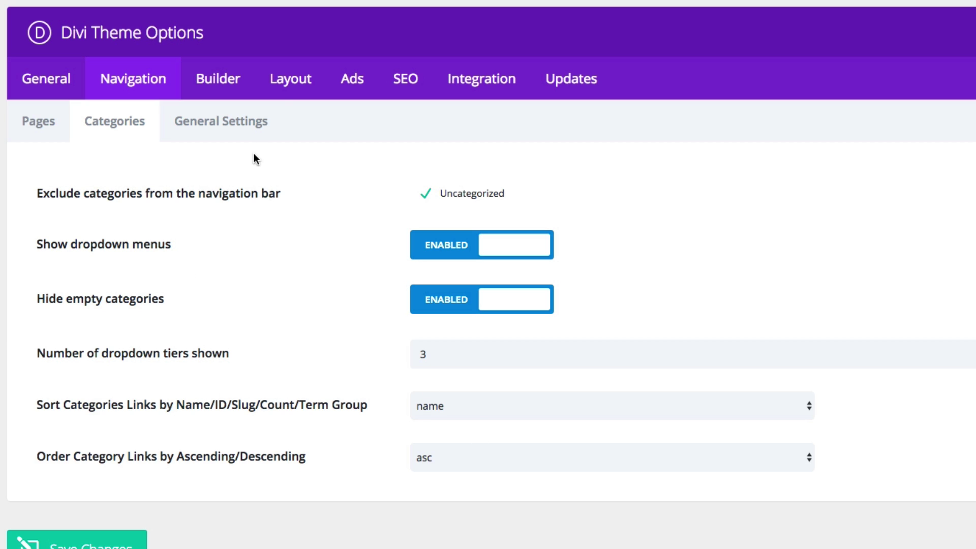
Step: View the general Navigation settings, then switch to the Builder tab's advanced options
click(242, 134)
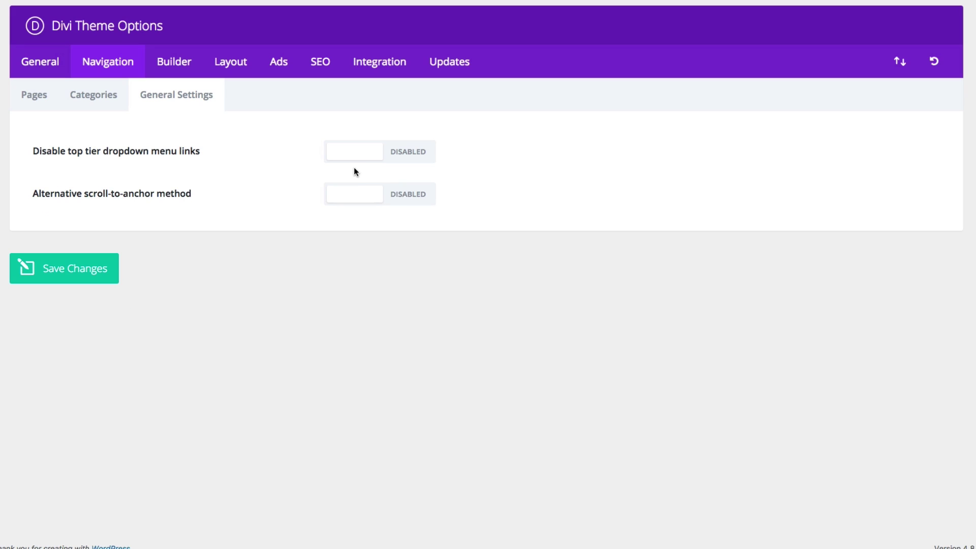
click(181, 66)
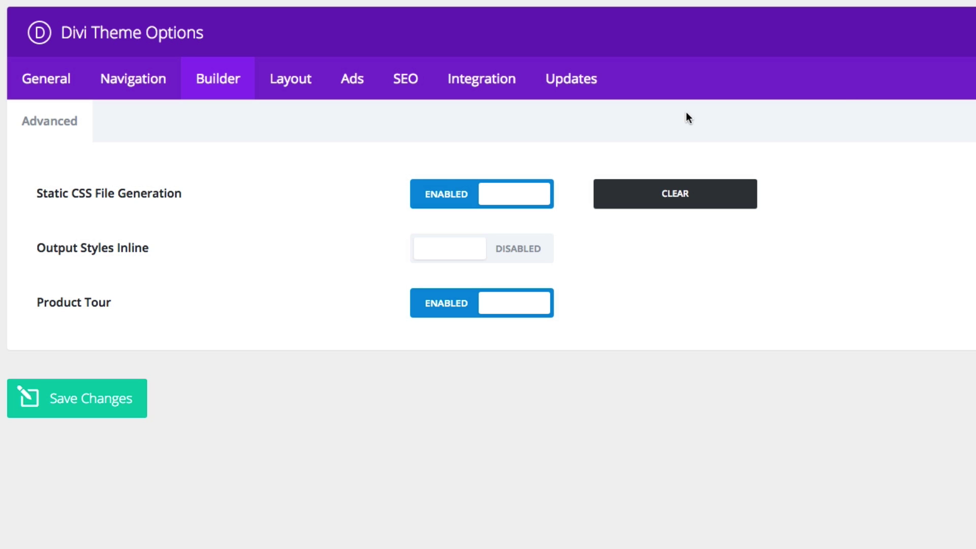
click(302, 80)
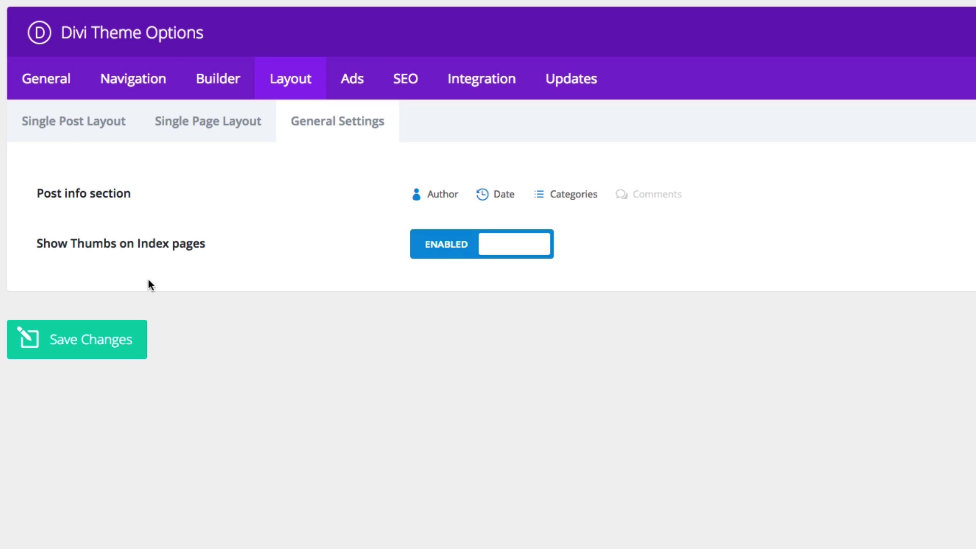
click(107, 133)
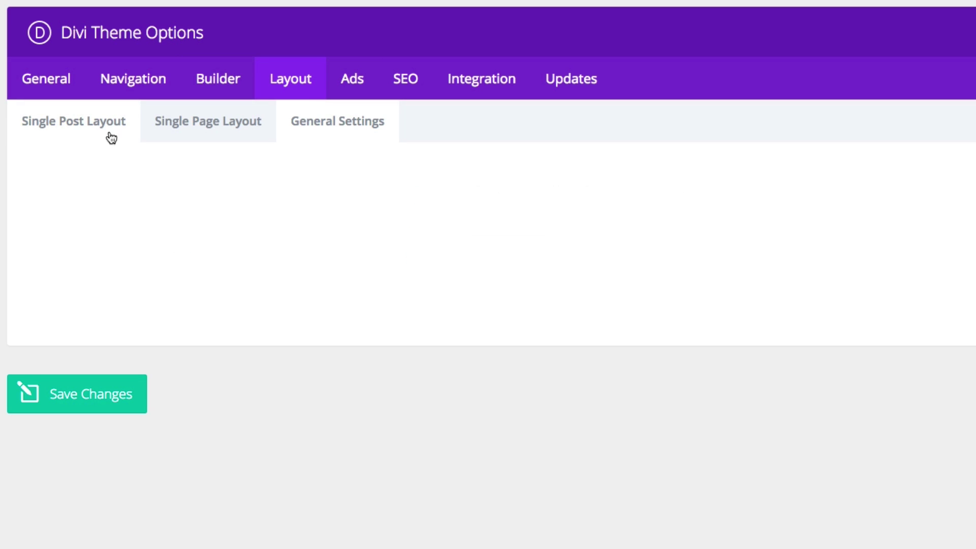
click(190, 133)
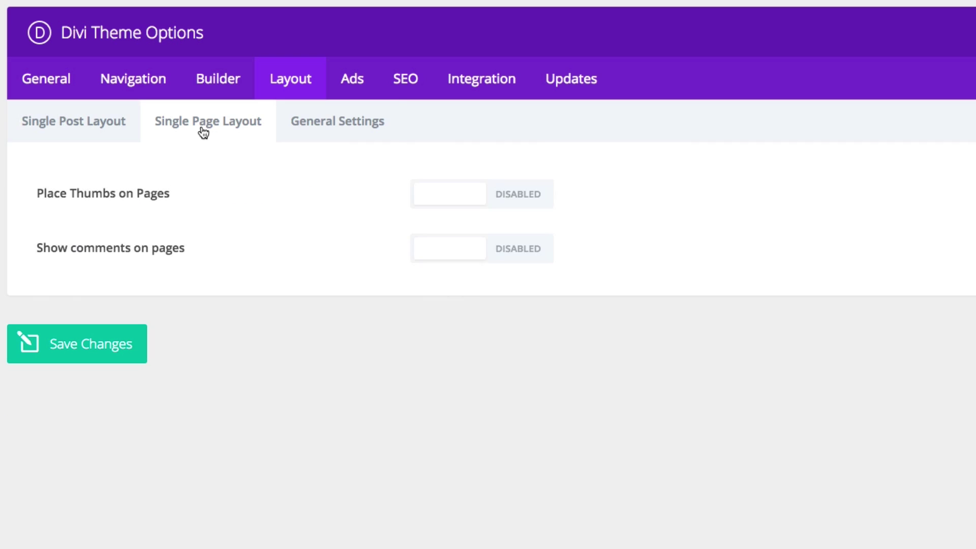
click(324, 133)
click(92, 131)
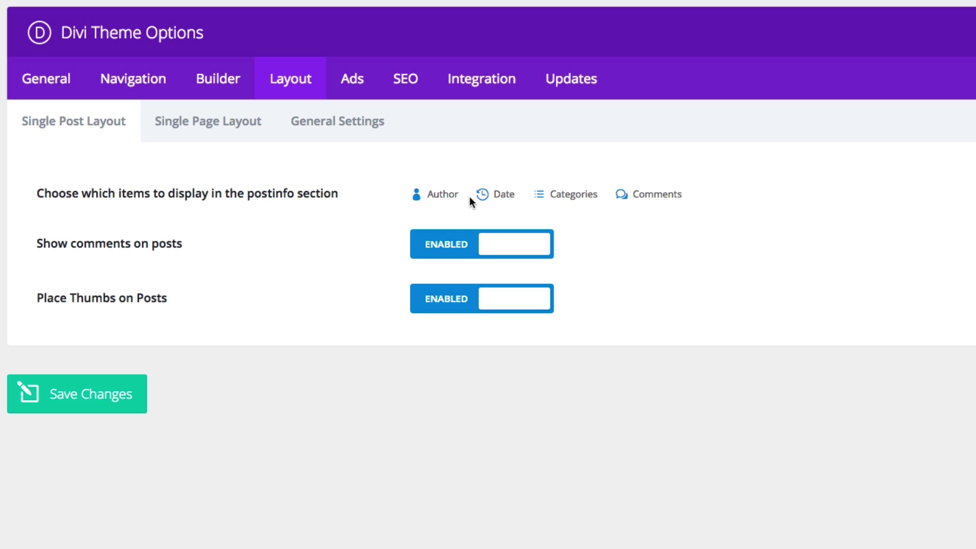
click(441, 203)
click(447, 202)
click(212, 124)
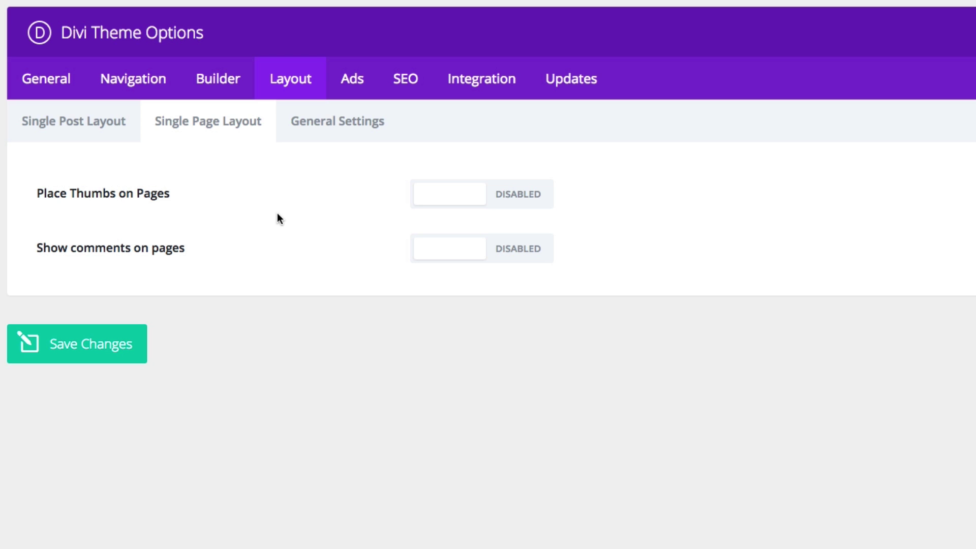
click(331, 123)
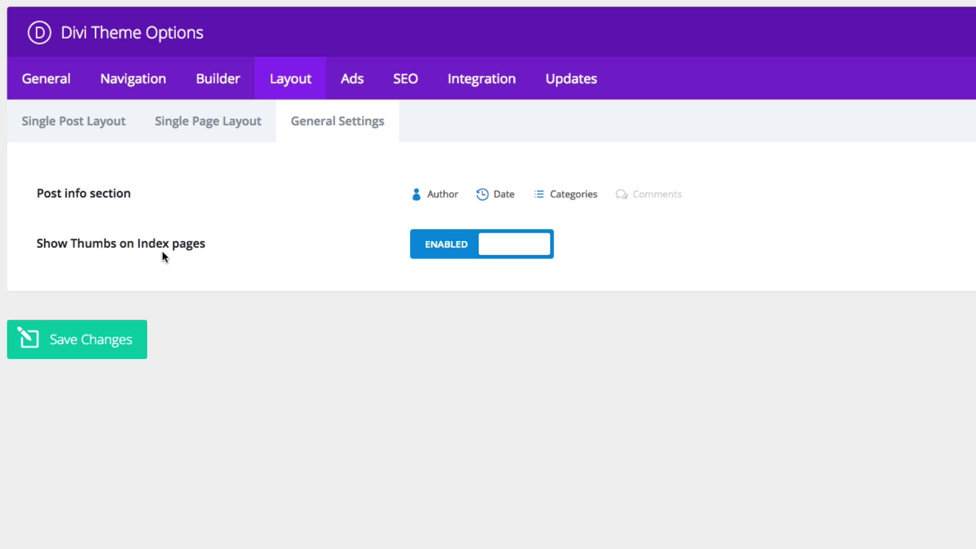
click(218, 78)
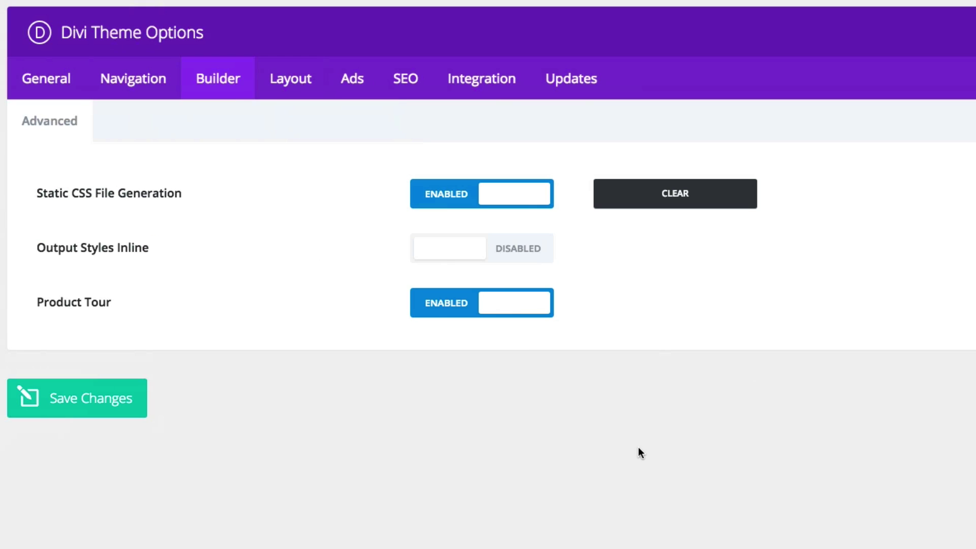
Step: On the Layout tab, toggle Author off and back on in post info, then view Single Page Layout
click(298, 80)
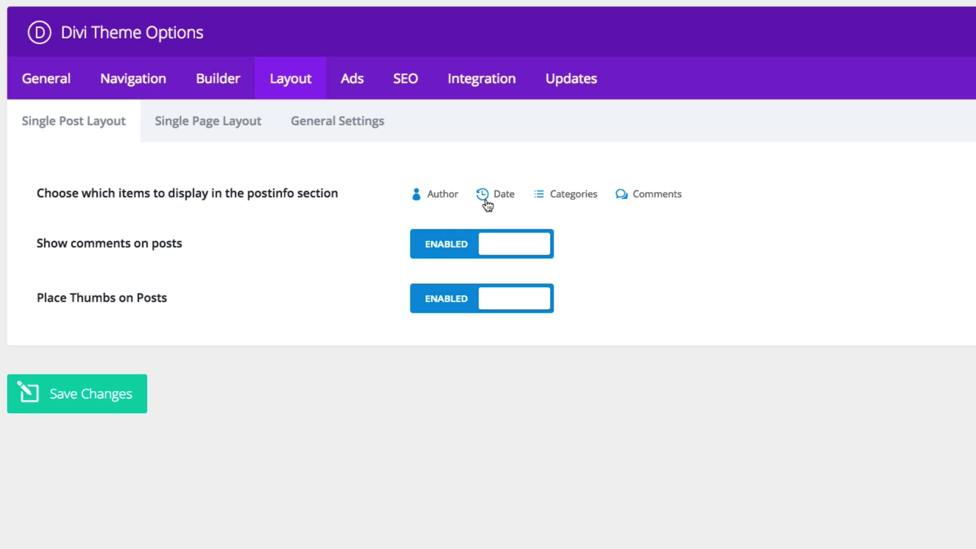
click(439, 198)
click(451, 202)
click(194, 127)
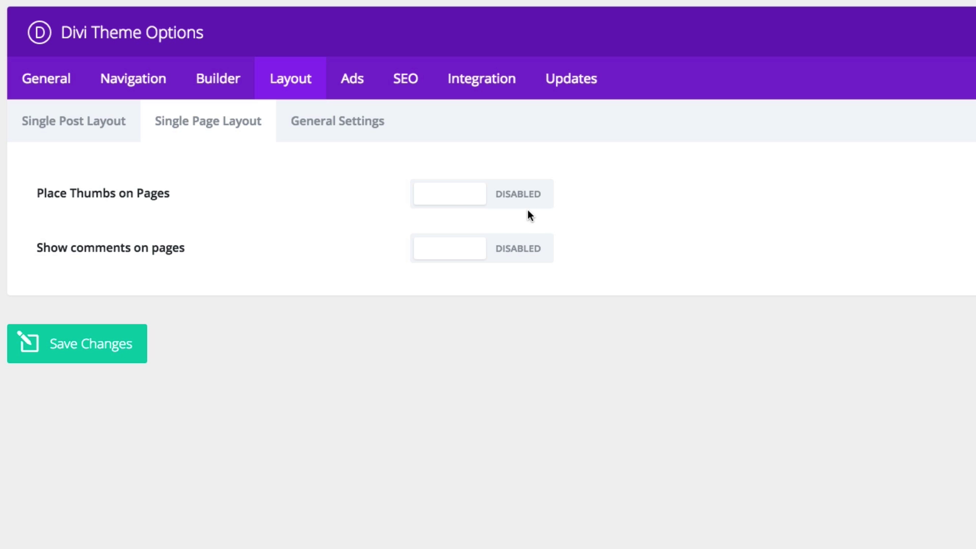
Step: Switch to the Layout General Settings with post info and index-page thumbnail options
click(313, 124)
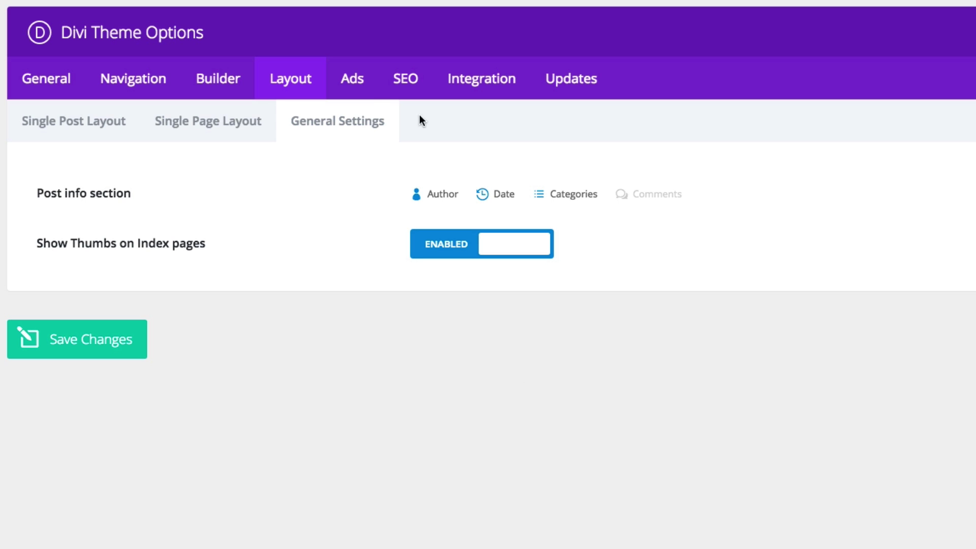
Step: Bring up the Ads settings and place the cursor in the 468x60 adsense code field
click(352, 80)
click(362, 83)
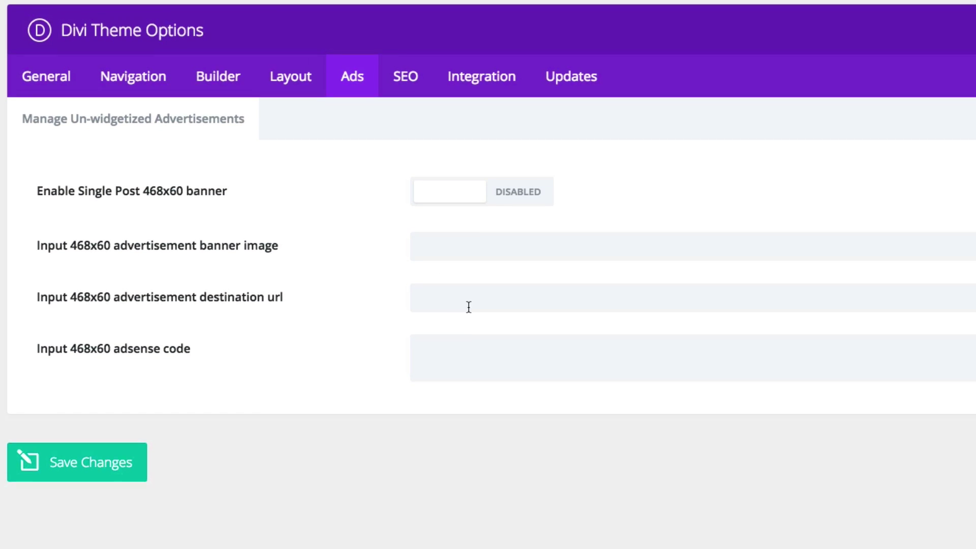
click(519, 366)
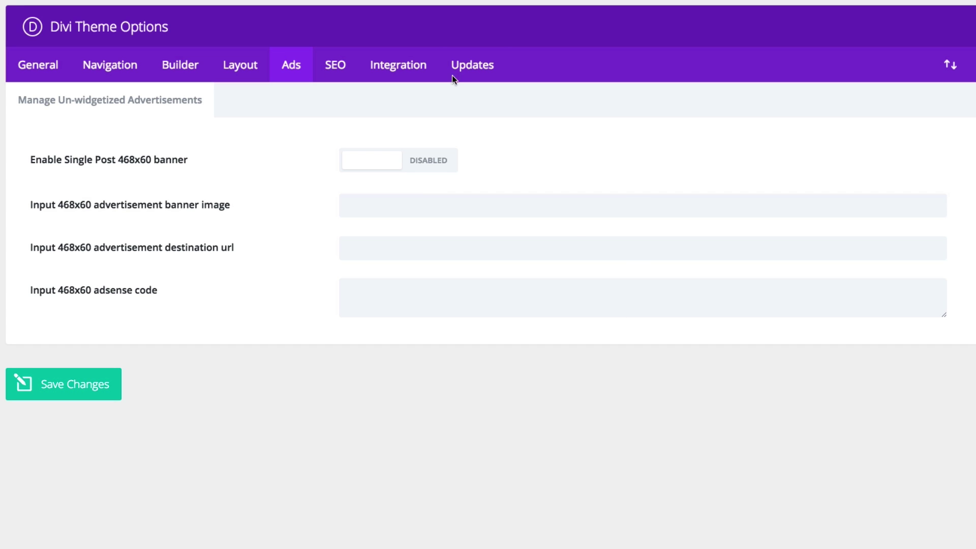
Step: Open the SEO settings and glance at the Single Post and Index Page SEO sub-tabs
click(338, 66)
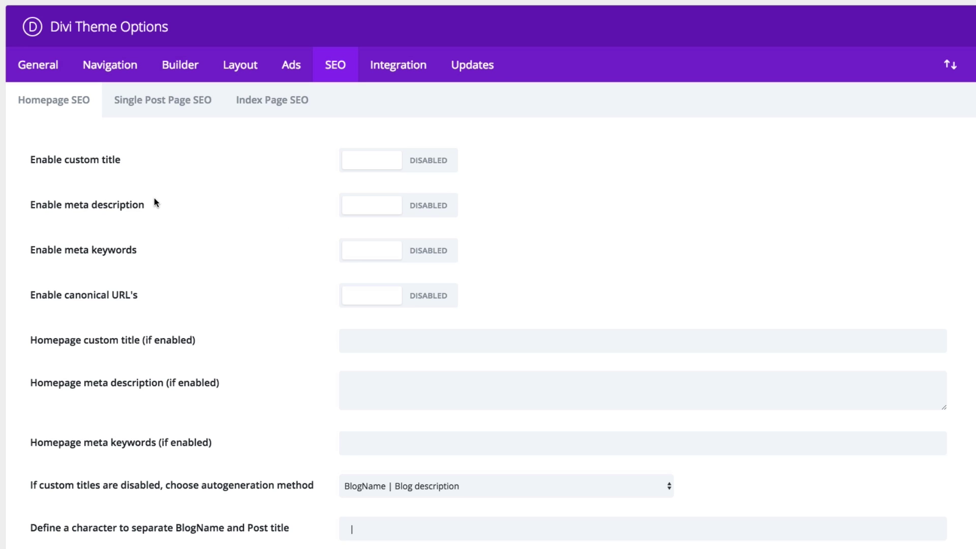
click(113, 107)
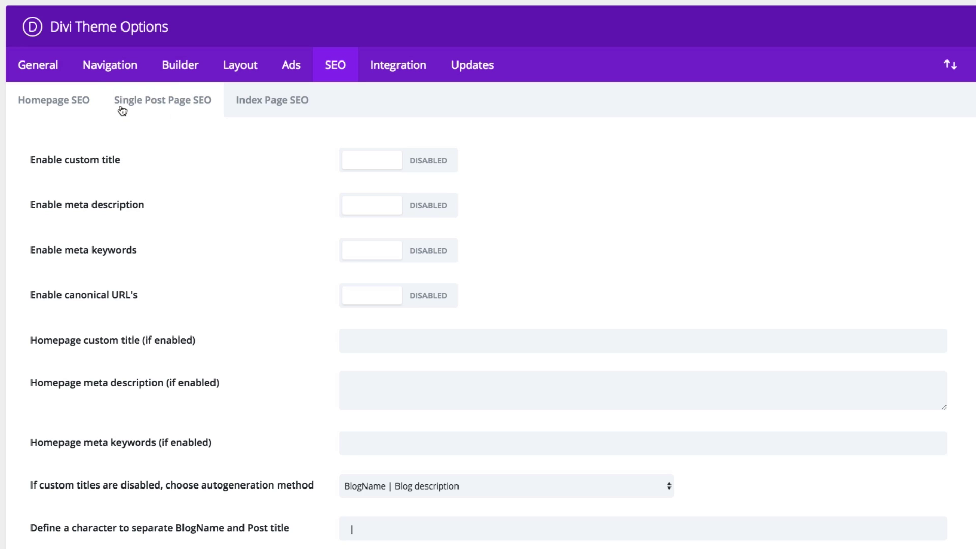
click(273, 112)
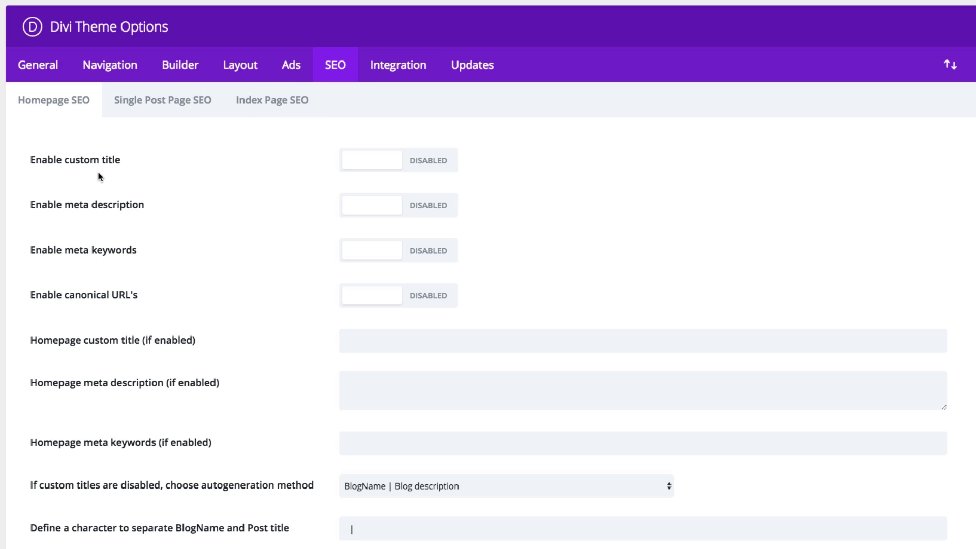
Step: Click into the homepage custom title, meta description and meta keywords fields
scroll(99, 177, down, 1)
scroll(99, 176, up, 1)
scroll(99, 176, down, 1)
scroll(99, 177, down, 2)
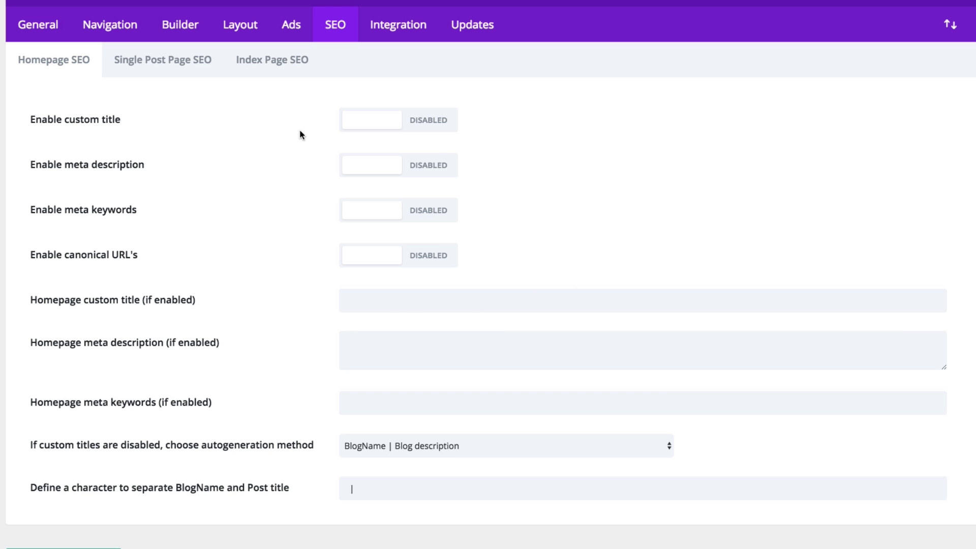
scroll(335, 250, down, 3)
click(433, 268)
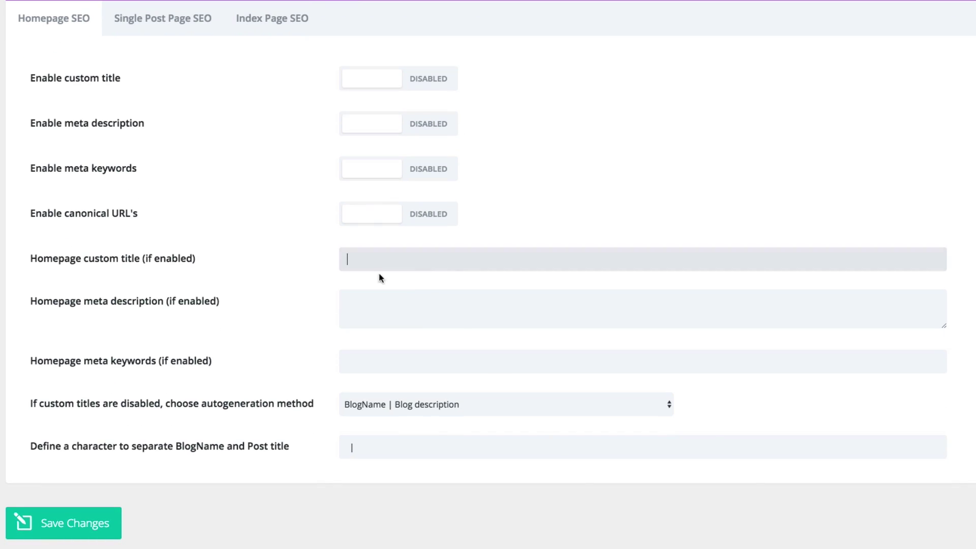
click(374, 310)
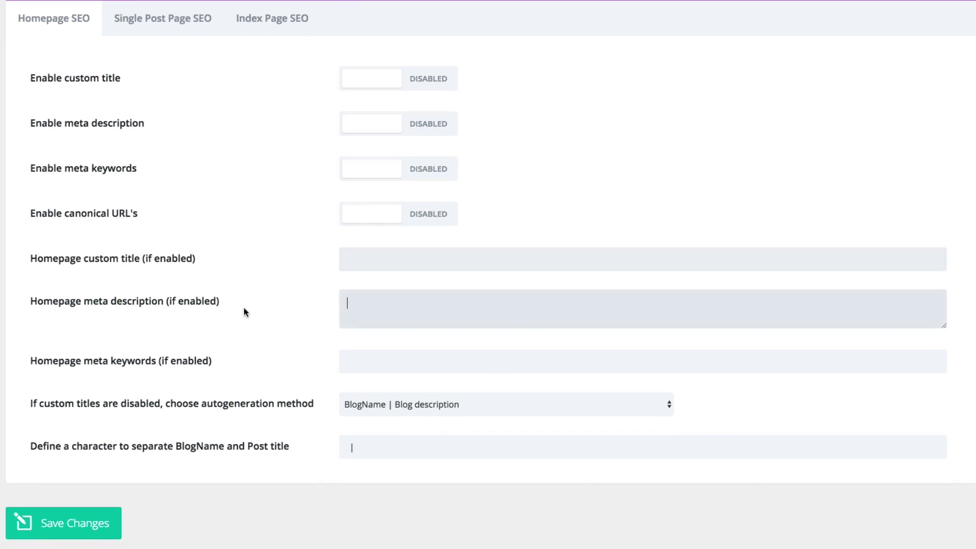
scroll(307, 383, down, 1)
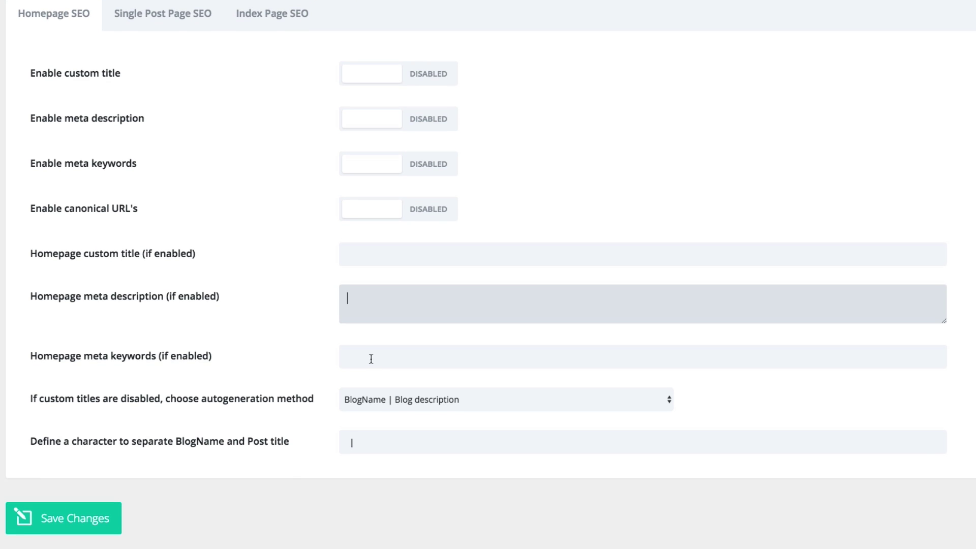
click(436, 362)
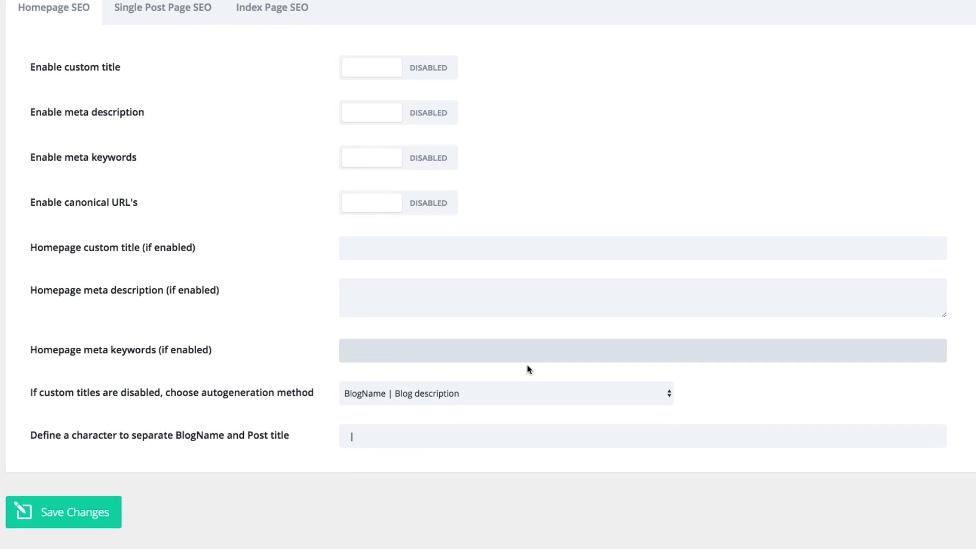
scroll(527, 369, down, 1)
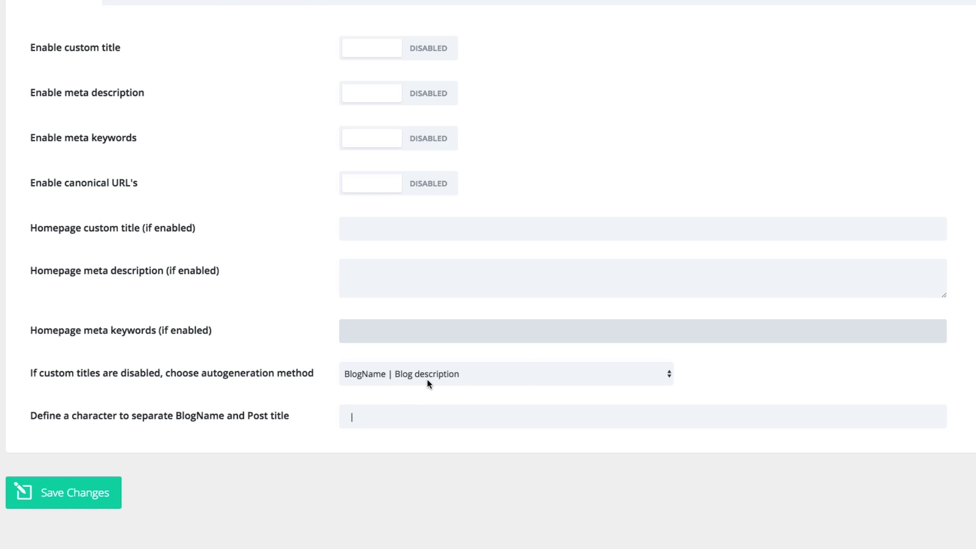
scroll(428, 380, down, 1)
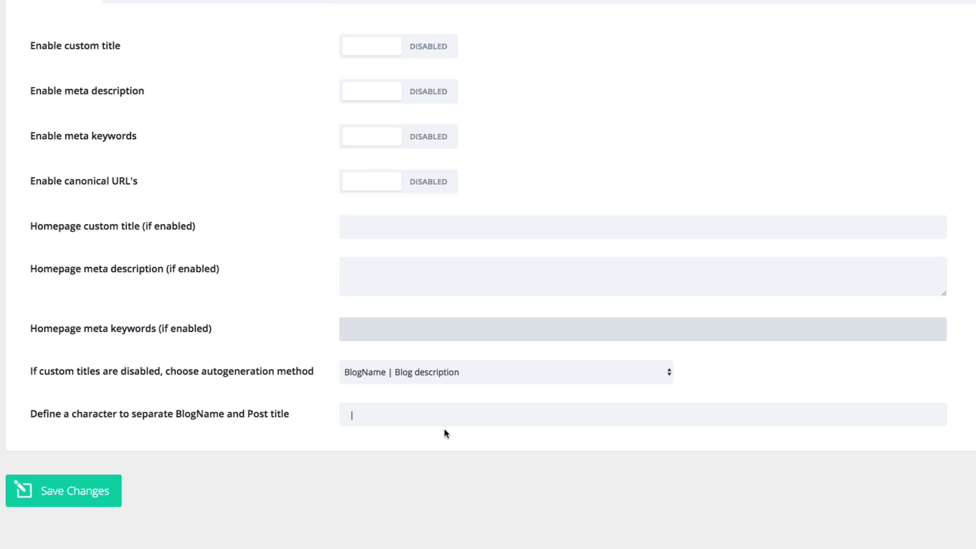
Step: Review the Single Post Page SEO options, then switch to the Index Page SEO settings
scroll(155, 505, up, 4)
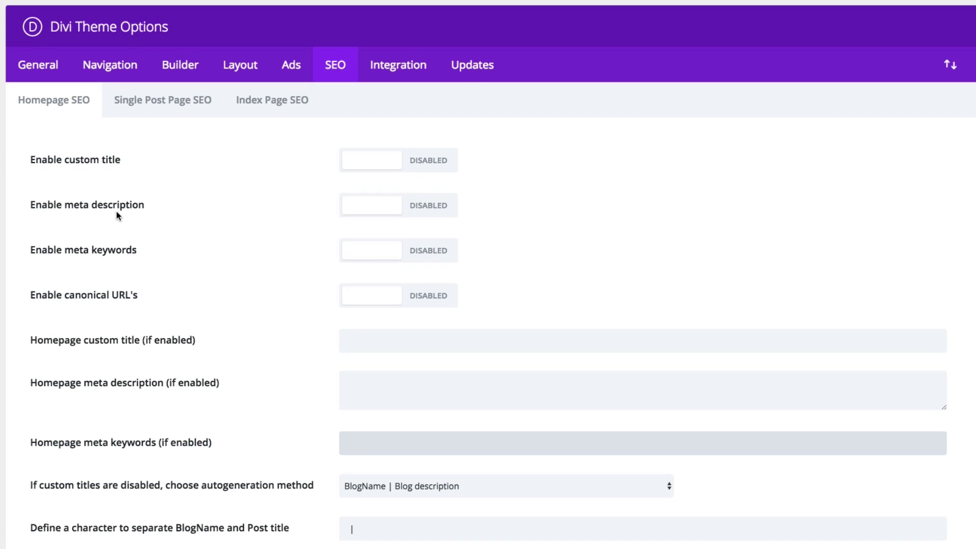
click(154, 111)
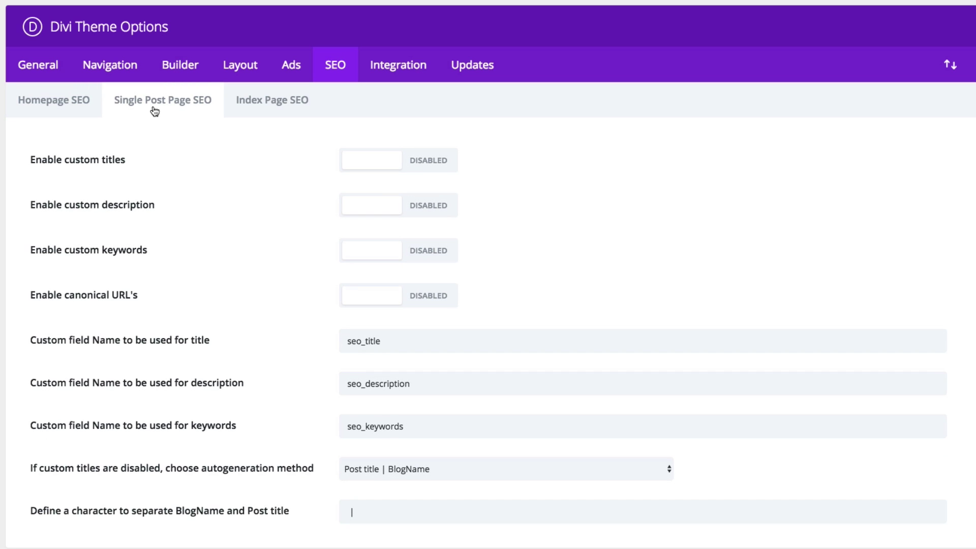
scroll(400, 334, down, 1)
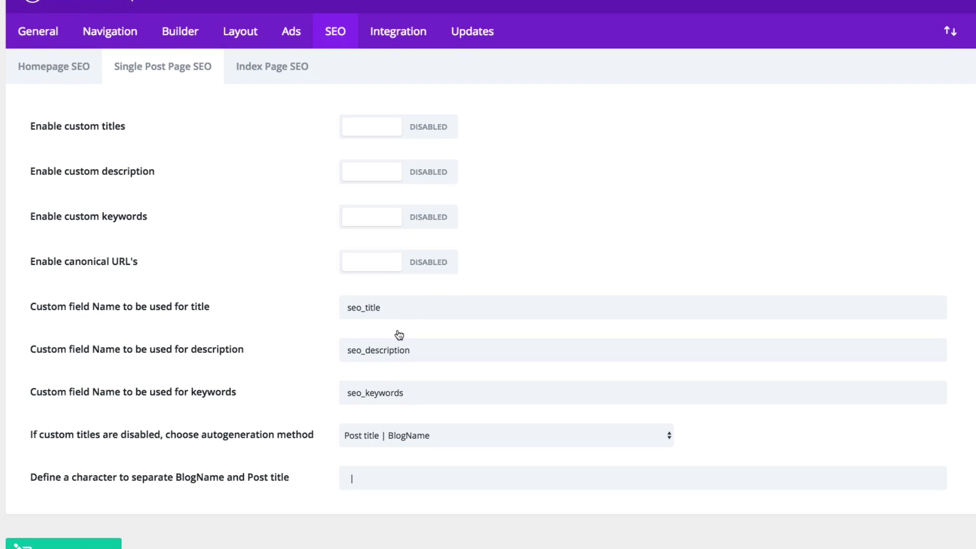
scroll(366, 436, up, 1)
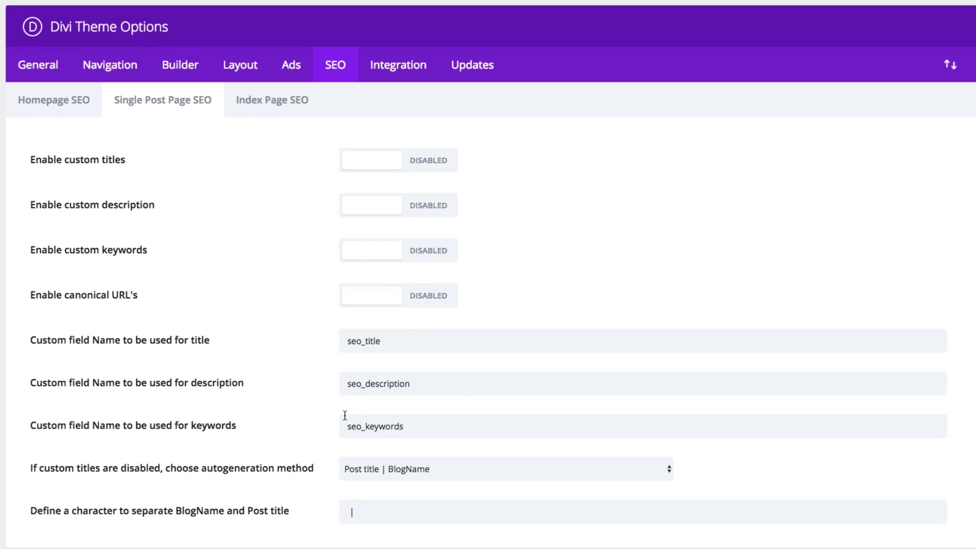
click(257, 104)
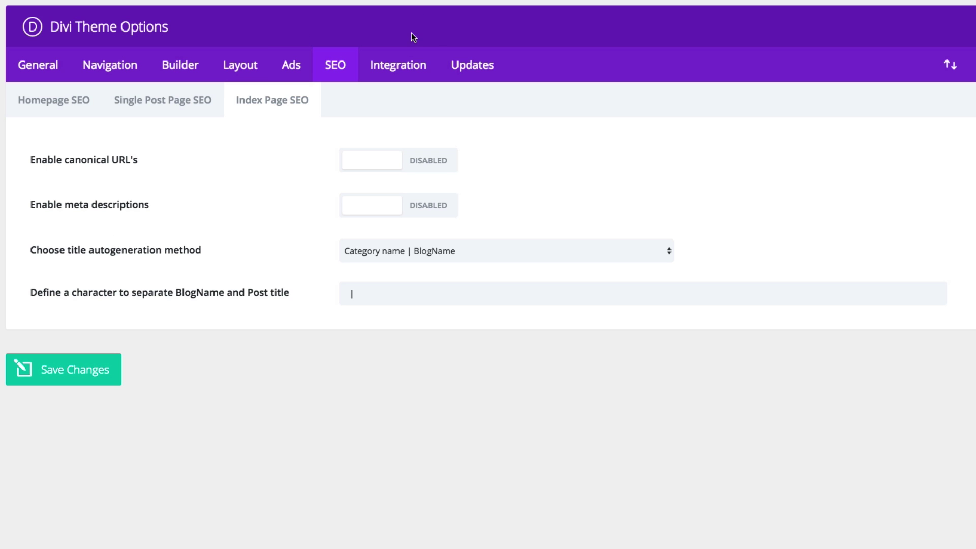
Step: Switch to the Code Integration settings and scroll through its options
click(407, 66)
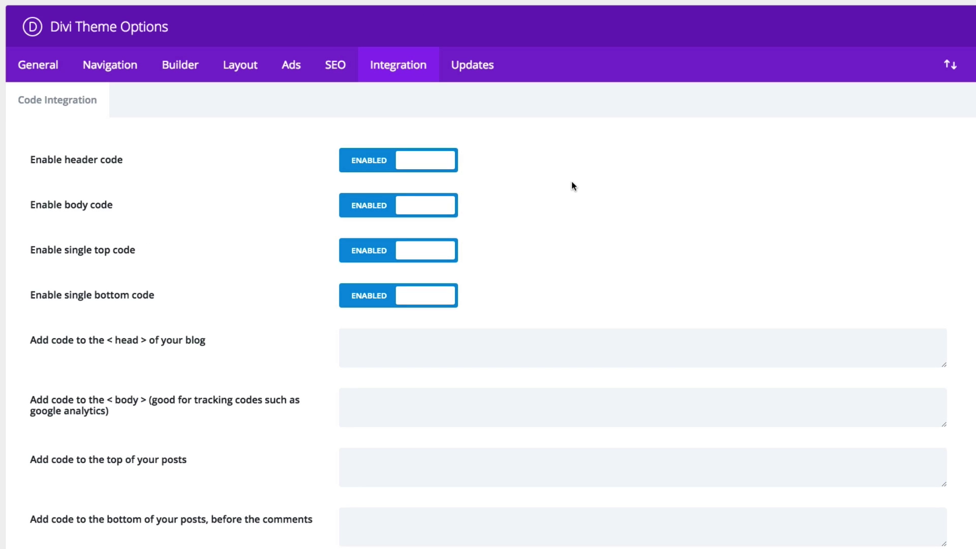
scroll(572, 185, down, 1)
scroll(573, 185, up, 1)
scroll(426, 179, down, 3)
scroll(426, 179, up, 3)
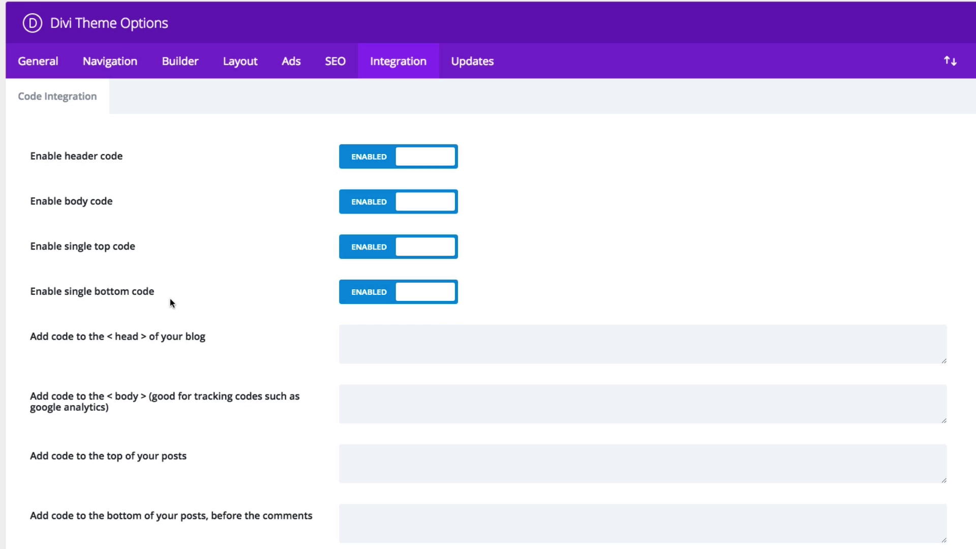
scroll(532, 268, down, 5)
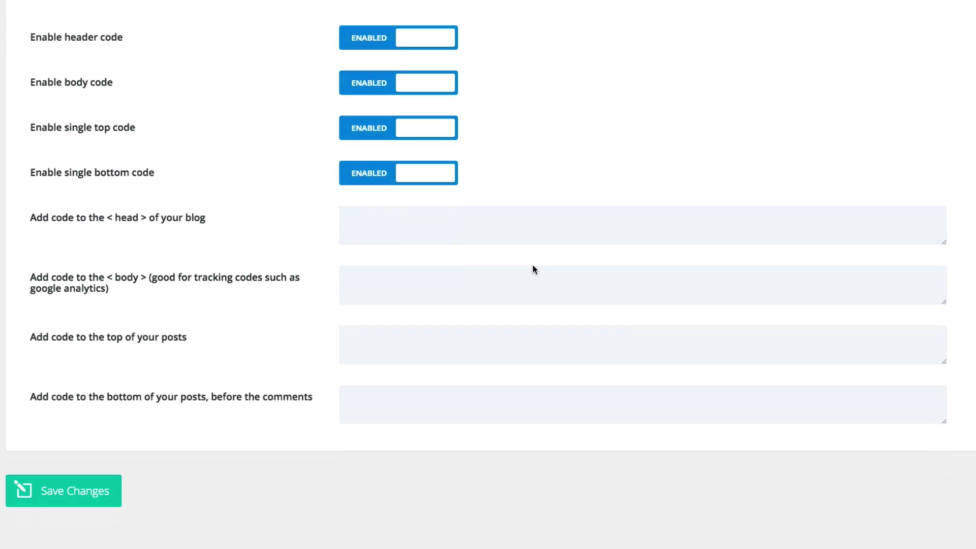
scroll(535, 231, up, 2)
scroll(535, 232, down, 2)
Step: Click through the head, body, top-of-posts and bottom-of-posts code boxes, leaving them empty
click(368, 233)
click(405, 285)
click(427, 349)
click(427, 406)
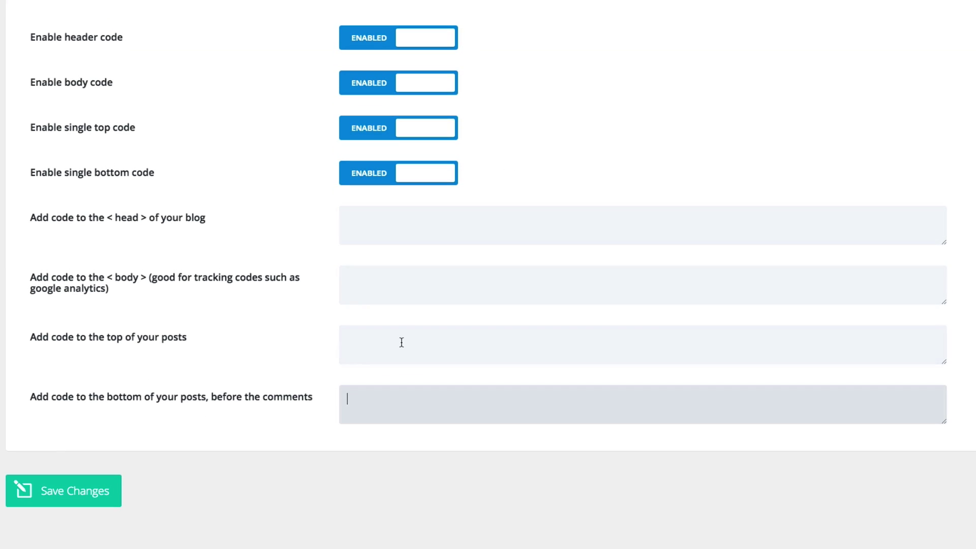
click(398, 342)
click(405, 299)
click(407, 230)
click(427, 286)
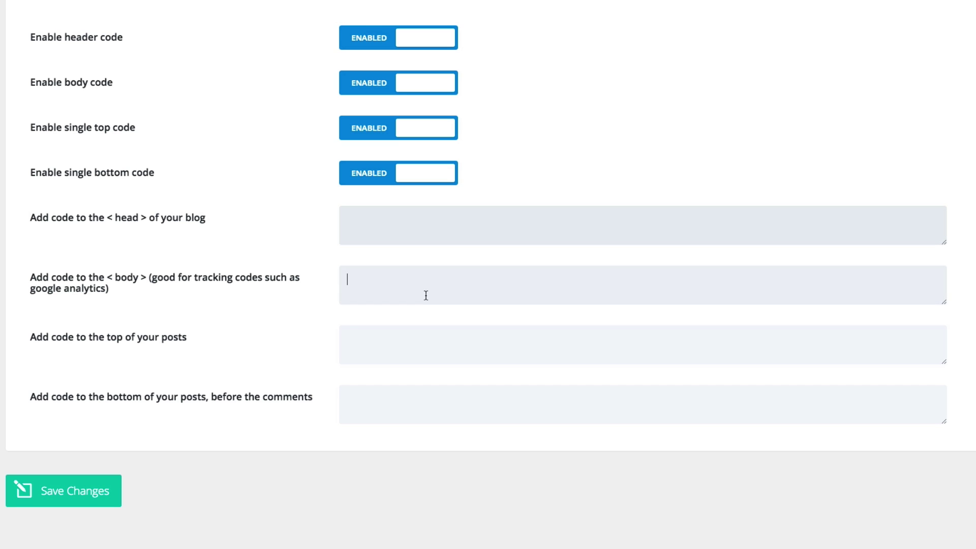
click(417, 353)
click(417, 393)
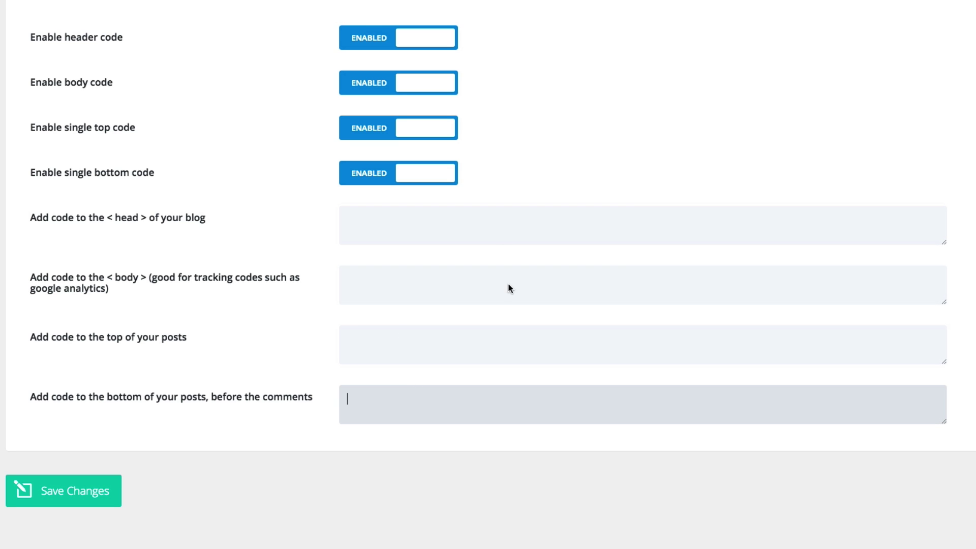
click(508, 236)
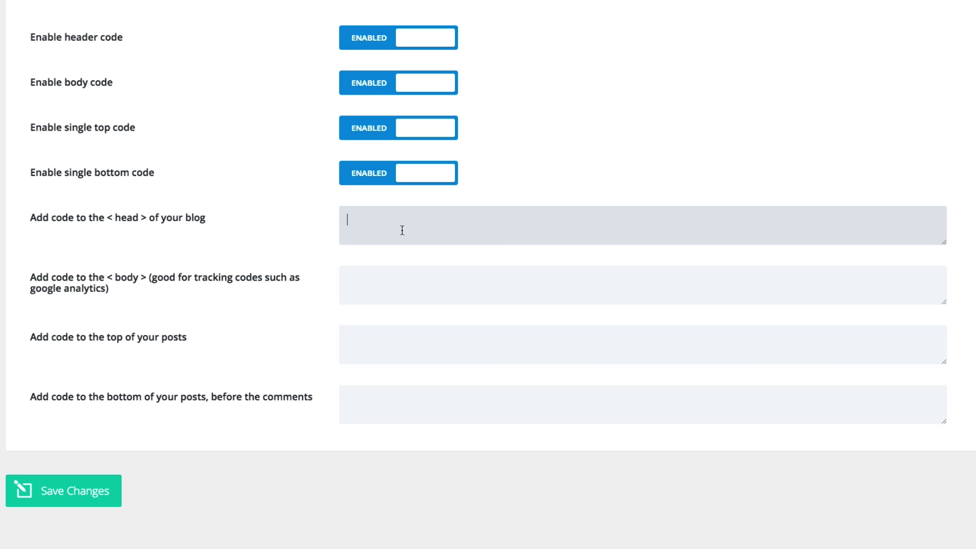
click(480, 288)
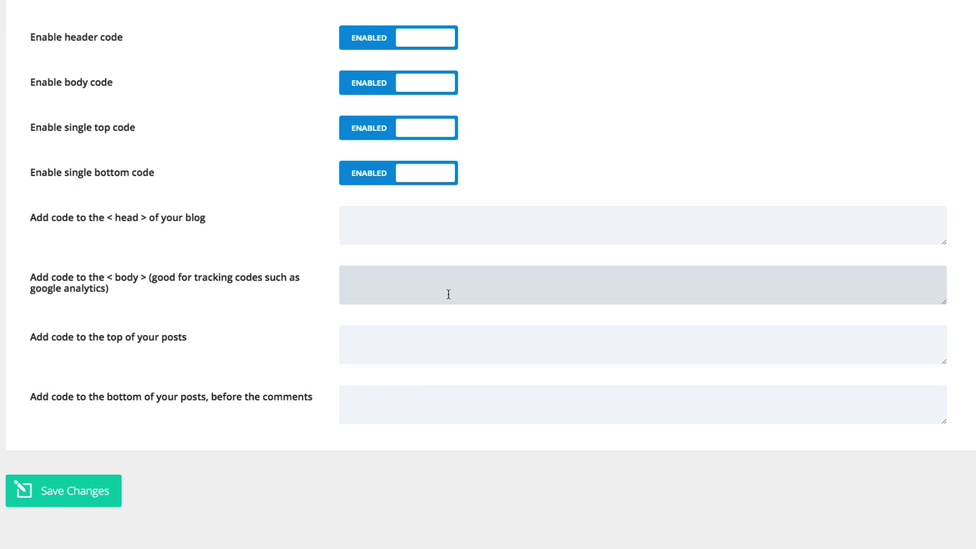
scroll(449, 294, up, 1)
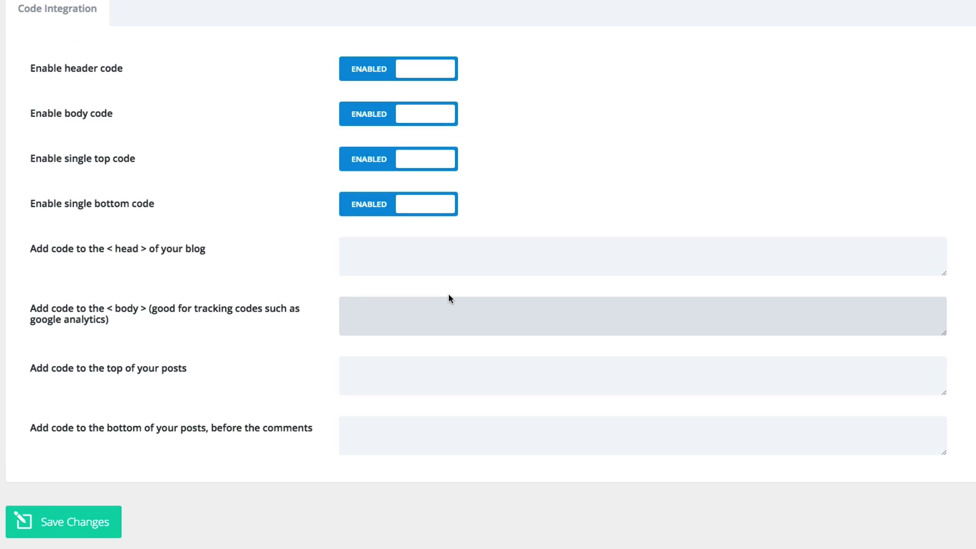
scroll(449, 294, down, 1)
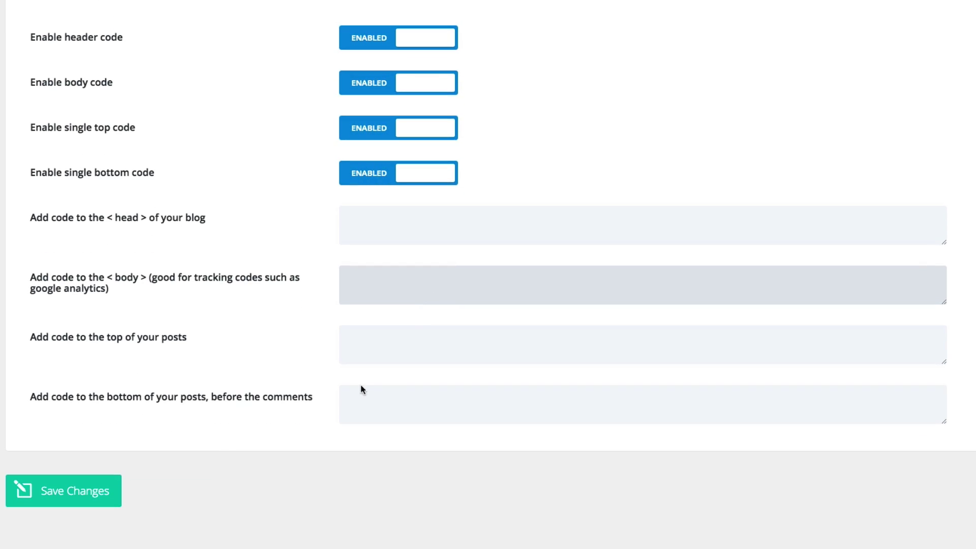
scroll(250, 378, up, 2)
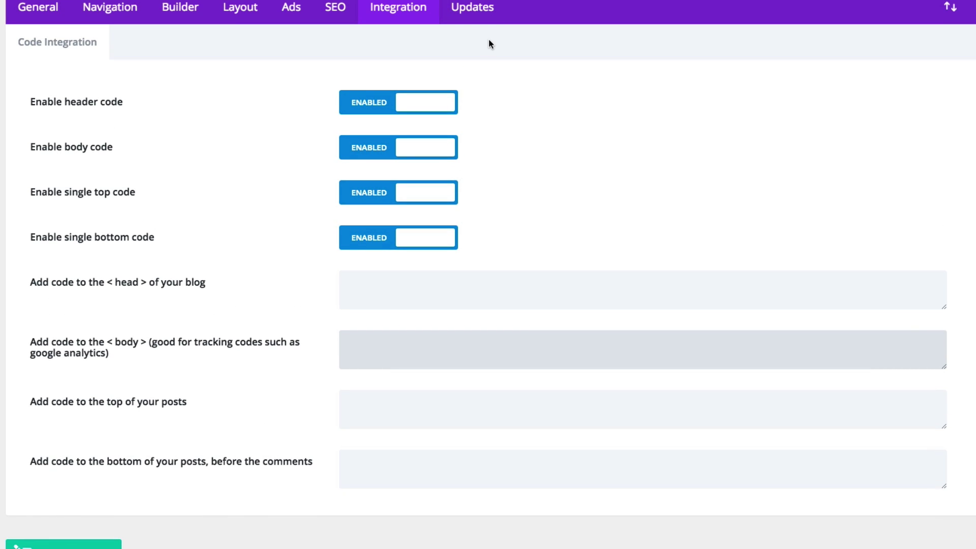
Step: Bring up the Updates settings and click into the empty Username and API Key fields
click(470, 12)
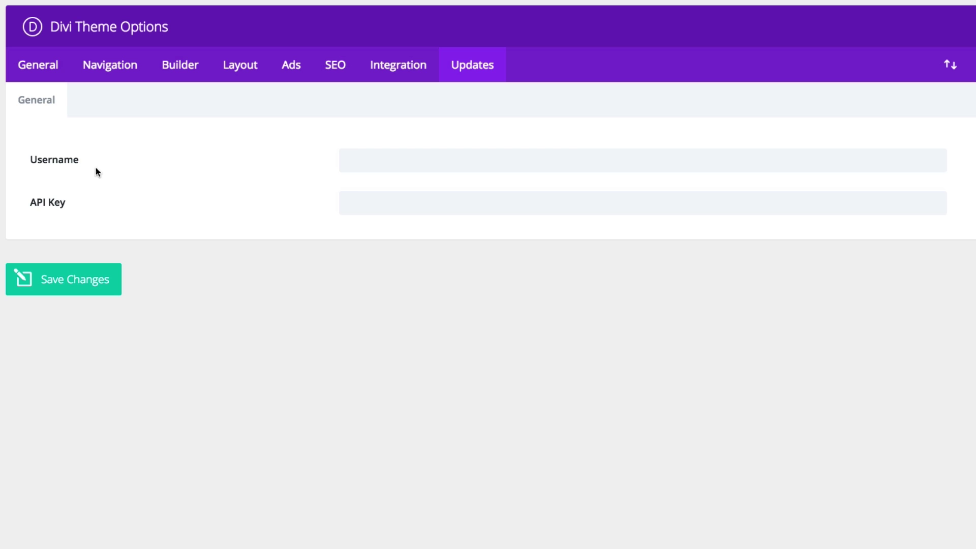
click(363, 166)
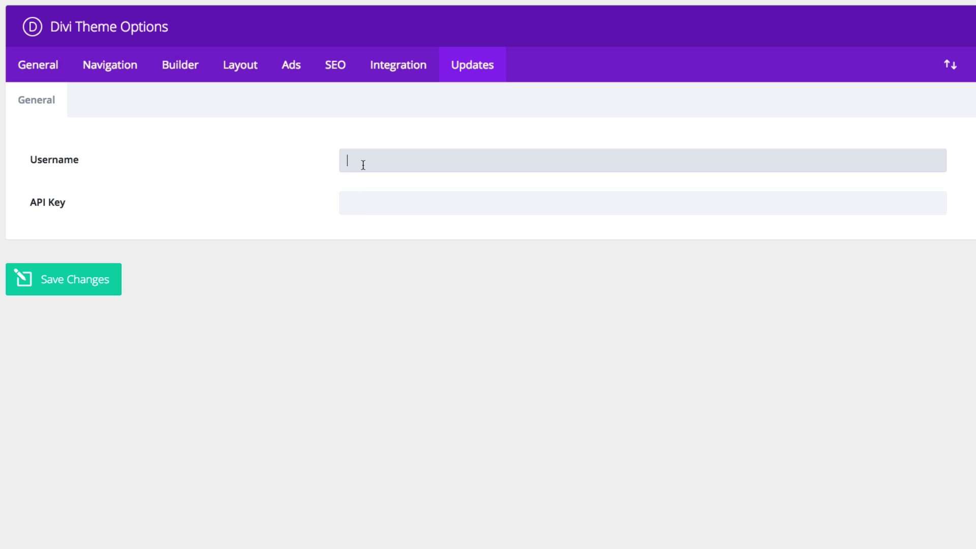
click(366, 210)
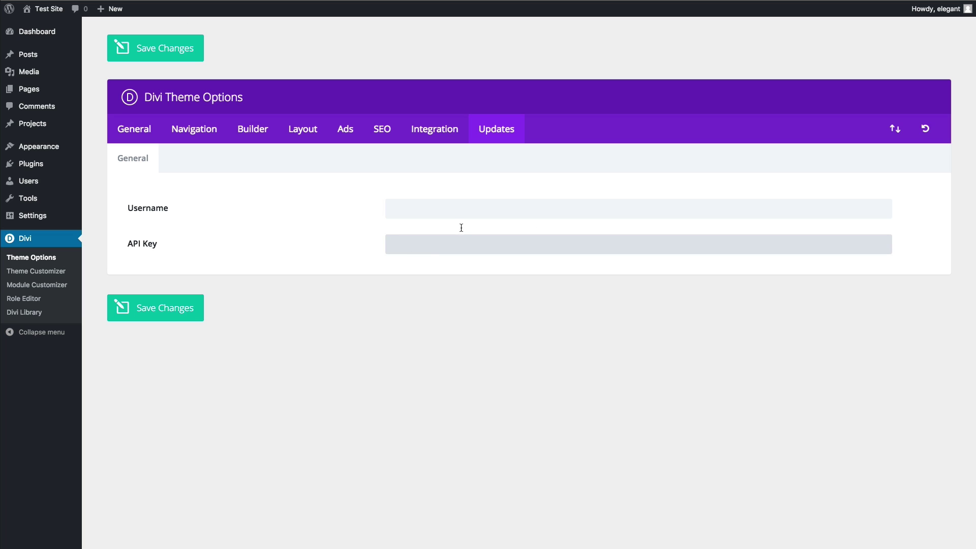
click(483, 323)
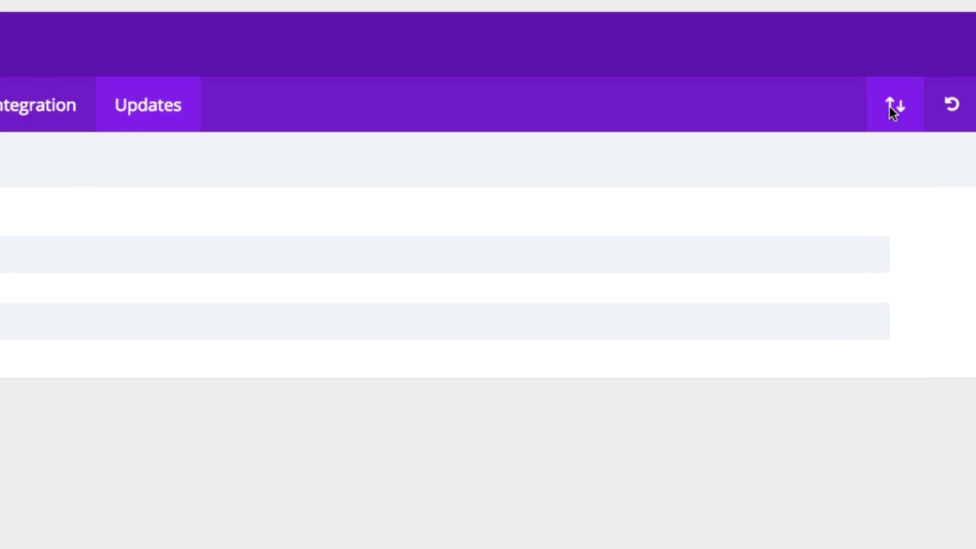
click(837, 127)
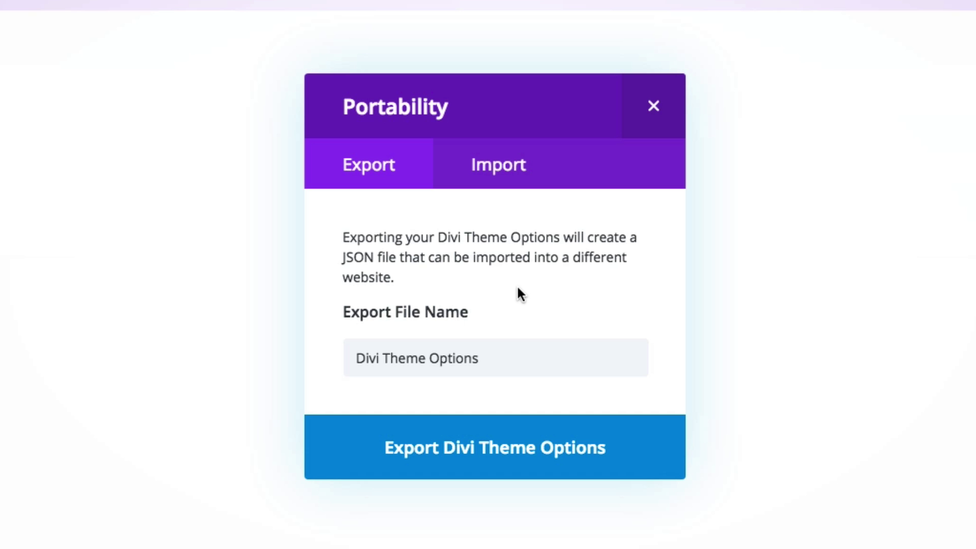
click(653, 108)
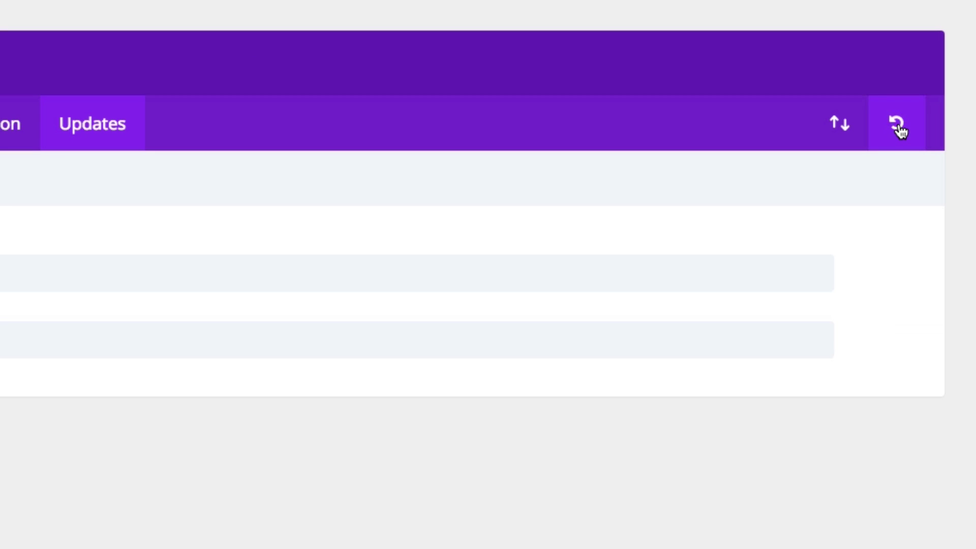